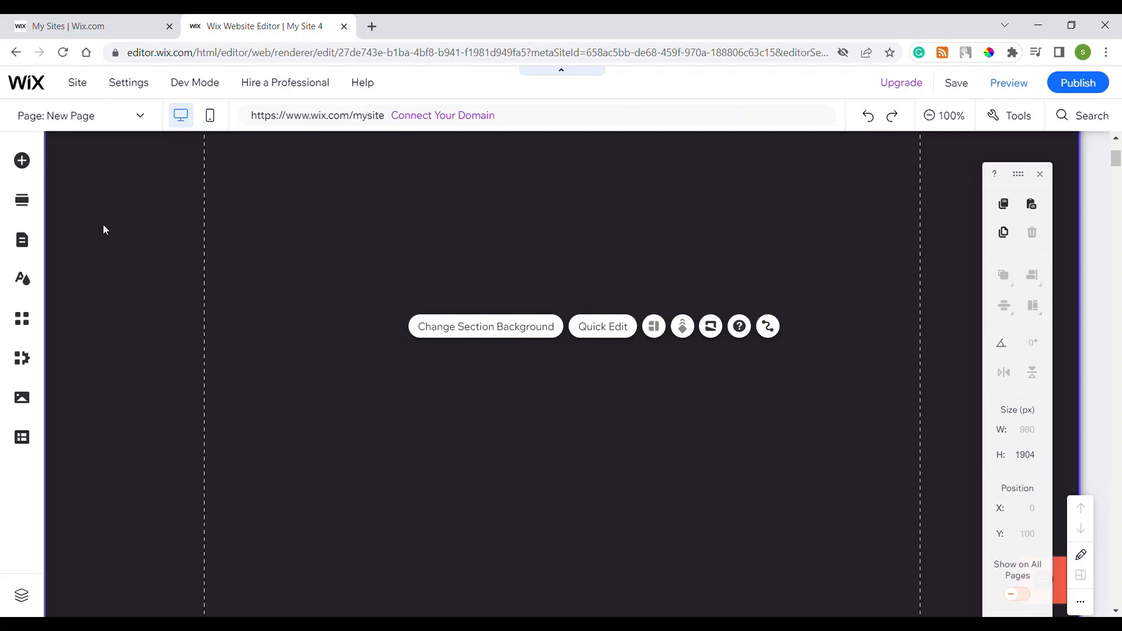
Add the interactive Tabs element with the yellow juice-menu design to the page section
{"action": "left_click", "coordinate": [22, 161]}
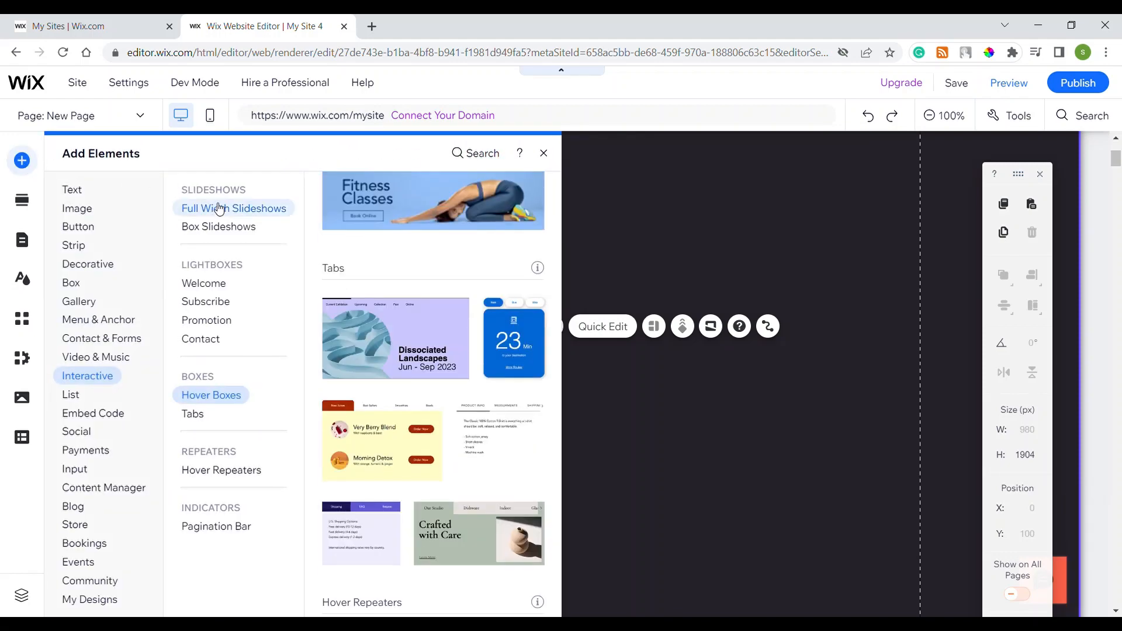
{"action": "left_click", "coordinate": [219, 209]}
{"action": "left_click", "coordinate": [200, 416]}
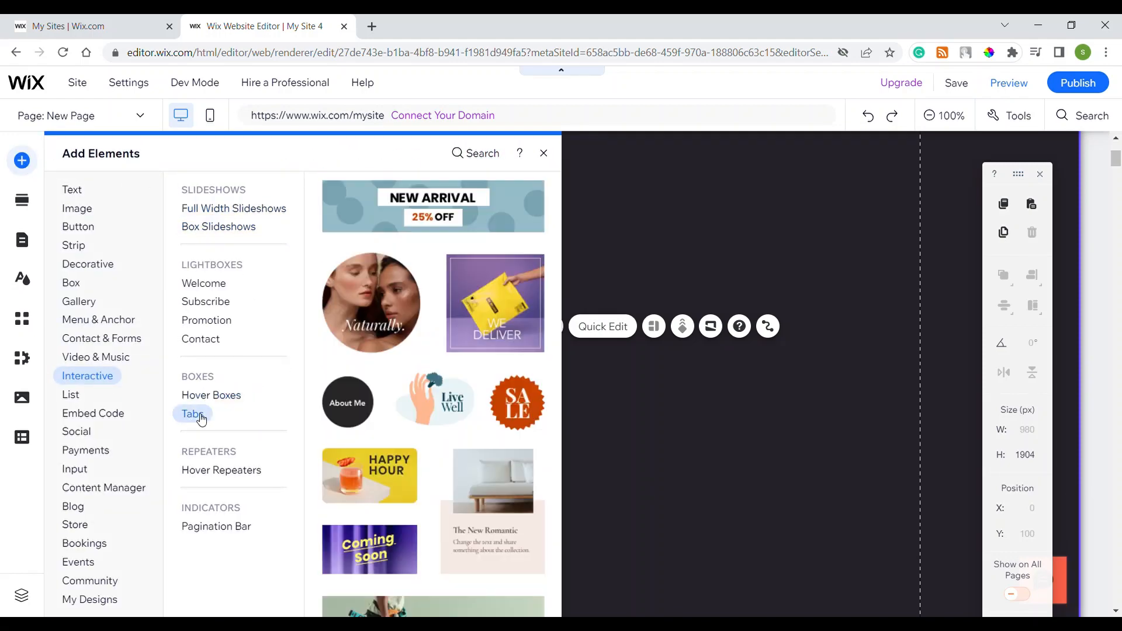
{"action": "left_click", "coordinate": [102, 340]}
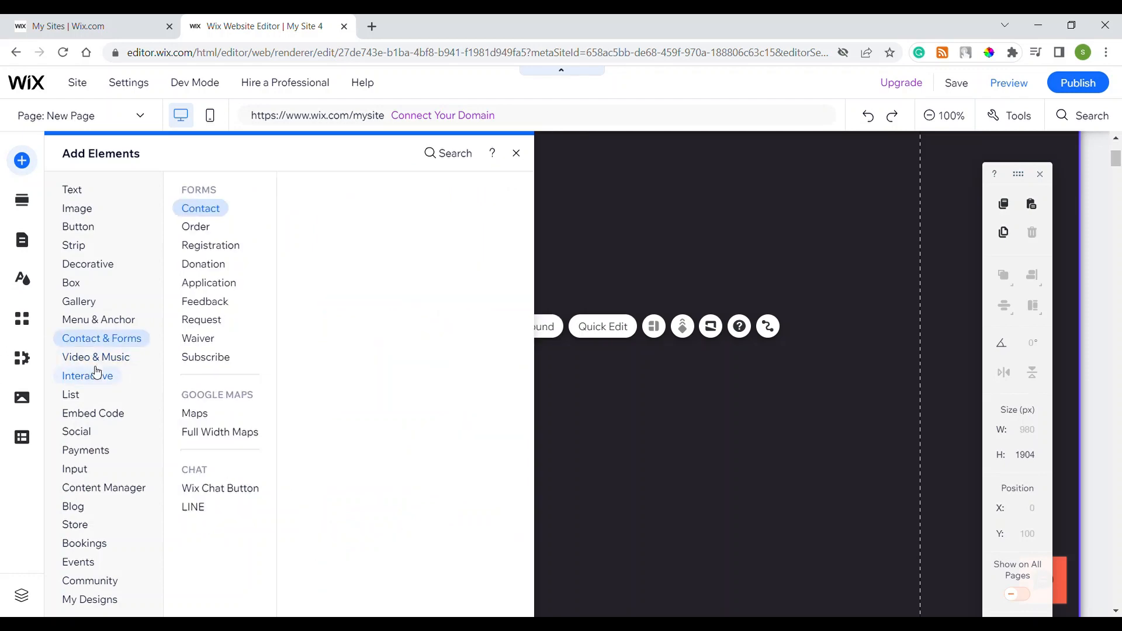
{"action": "left_click", "coordinate": [97, 374]}
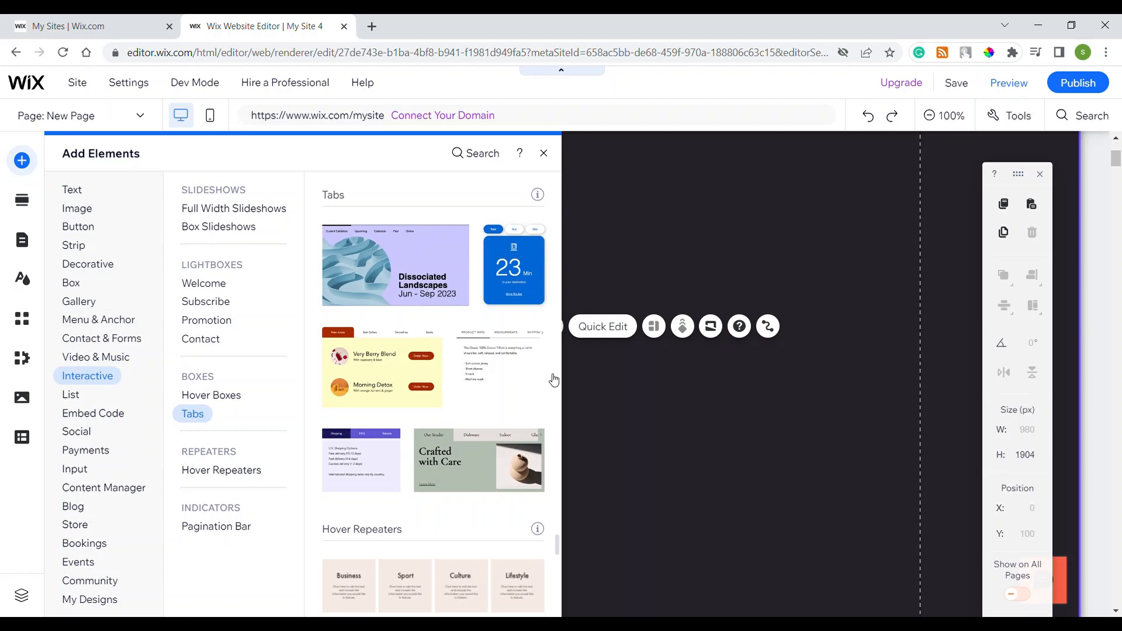
{"action": "left_click_drag", "start_coordinate": [554, 380], "coordinate": [602, 396]}
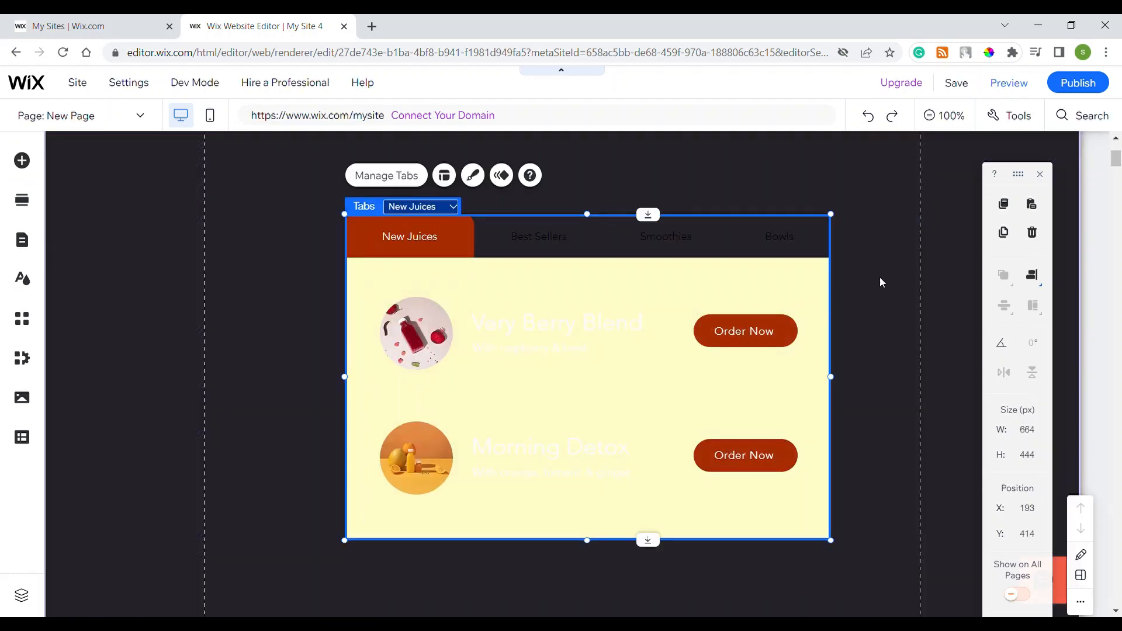
Change the section's background colour to the grey theme colour #BDBDBD
{"action": "left_click", "coordinate": [844, 220]}
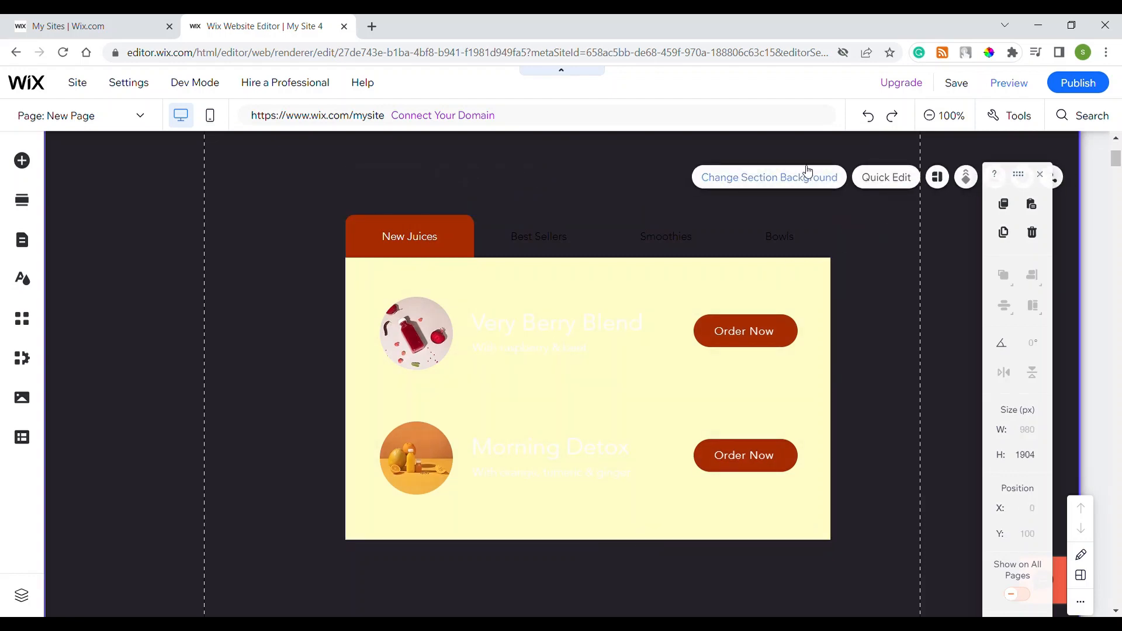
{"action": "left_click", "coordinate": [736, 183]}
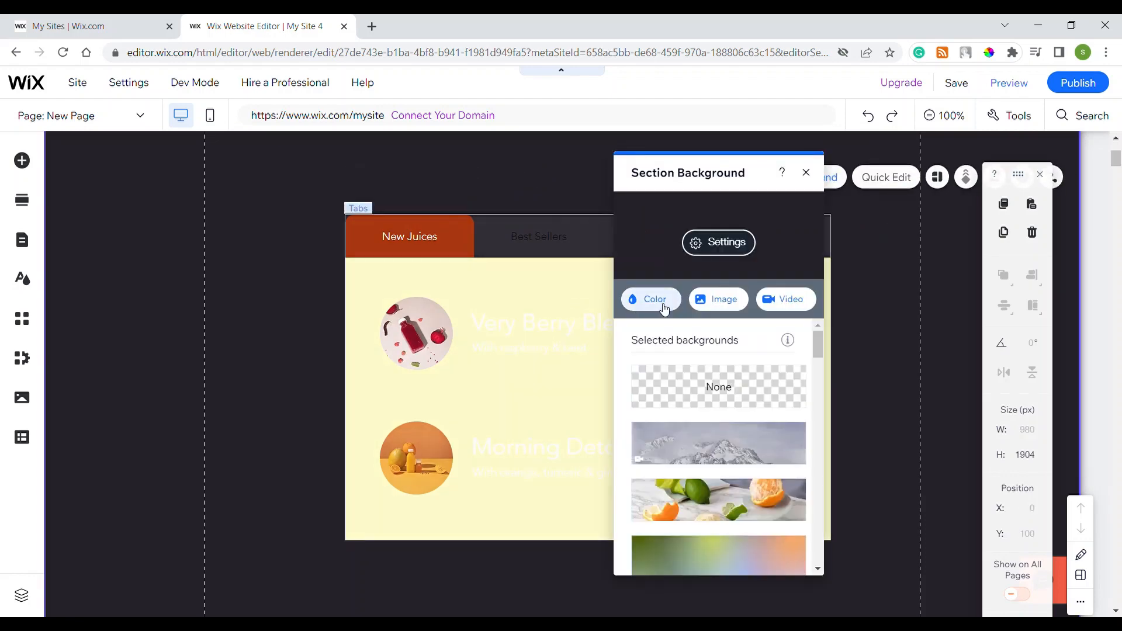
{"action": "left_click", "coordinate": [663, 309]}
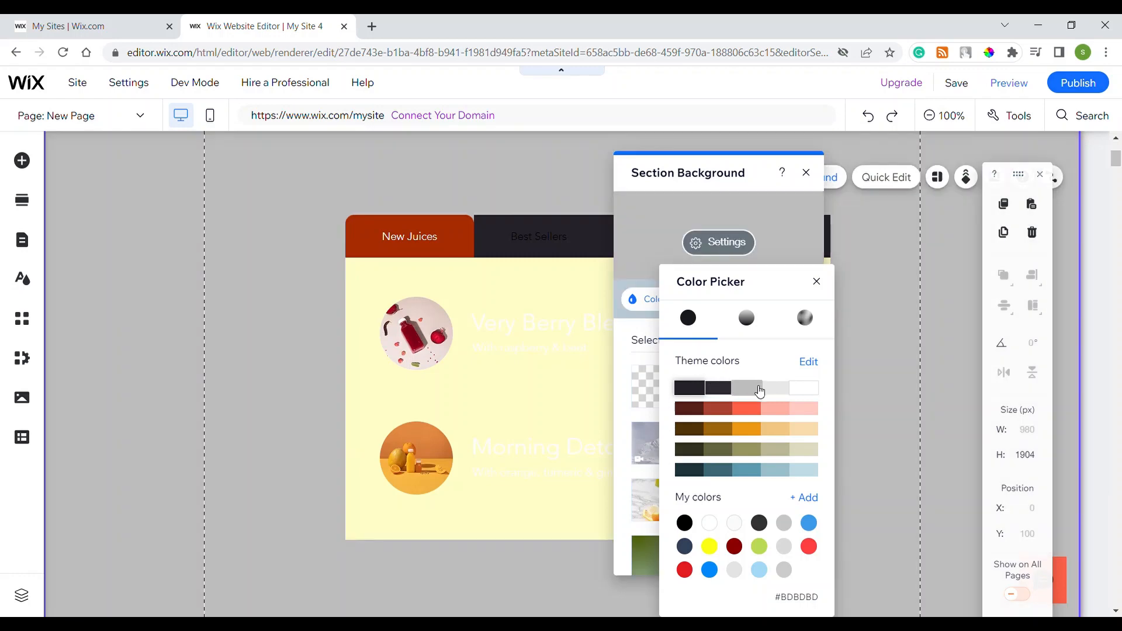
{"action": "left_click", "coordinate": [755, 388]}
{"action": "left_click", "coordinate": [817, 284]}
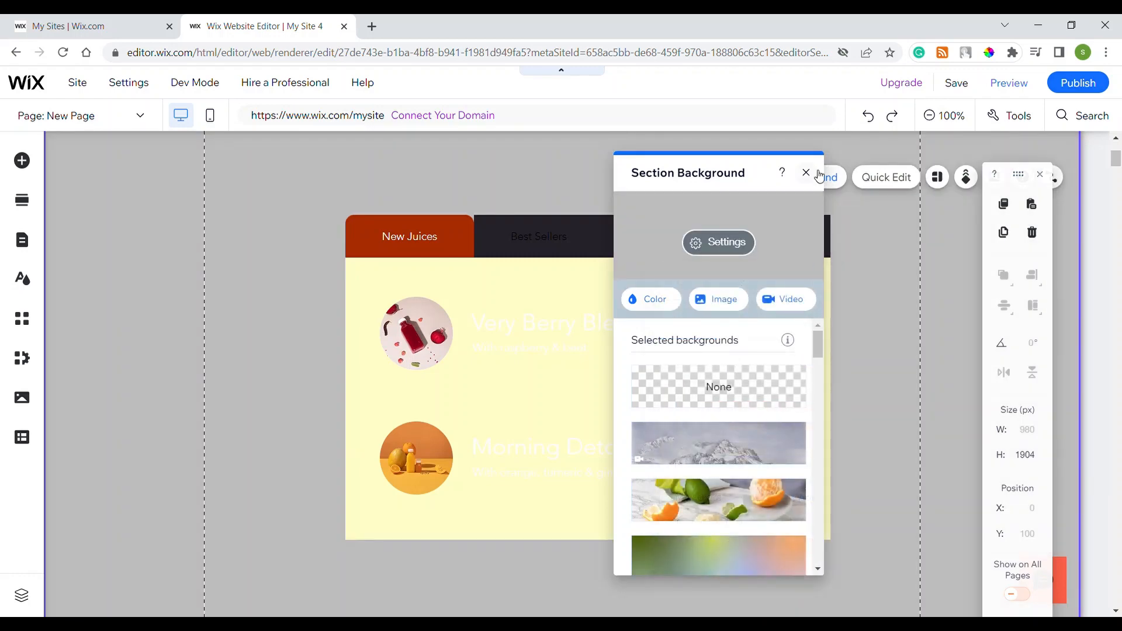
{"action": "left_click", "coordinate": [815, 174]}
Customize the tabs element's design by setting the regular-state tabs' background fill opacity to 0%
{"action": "left_click", "coordinate": [628, 232]}
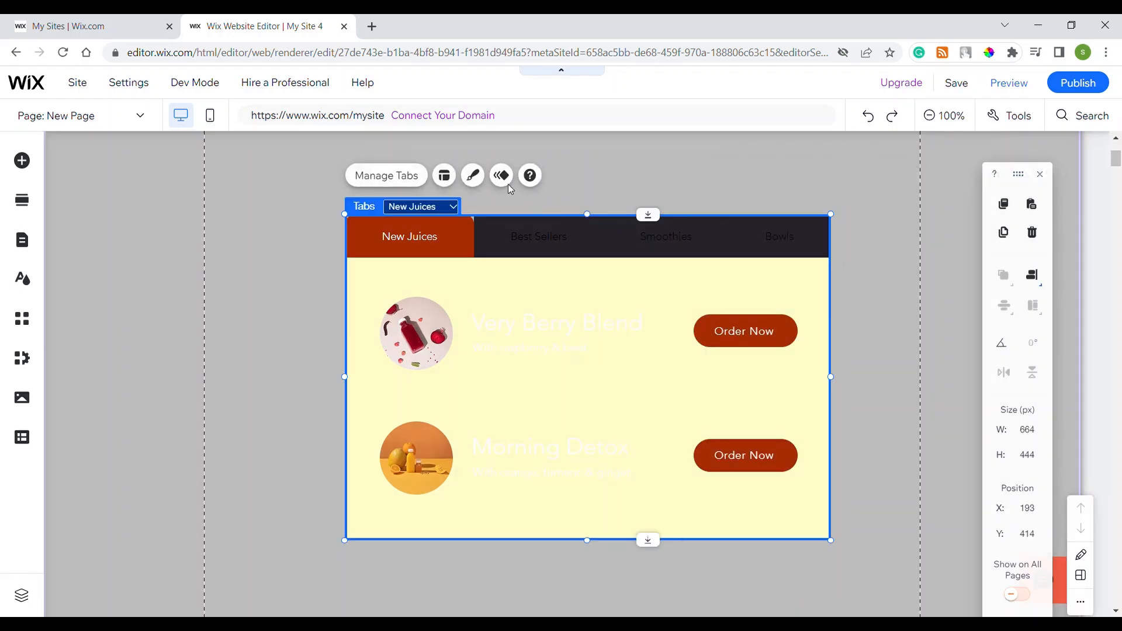
{"action": "left_click", "coordinate": [473, 177]}
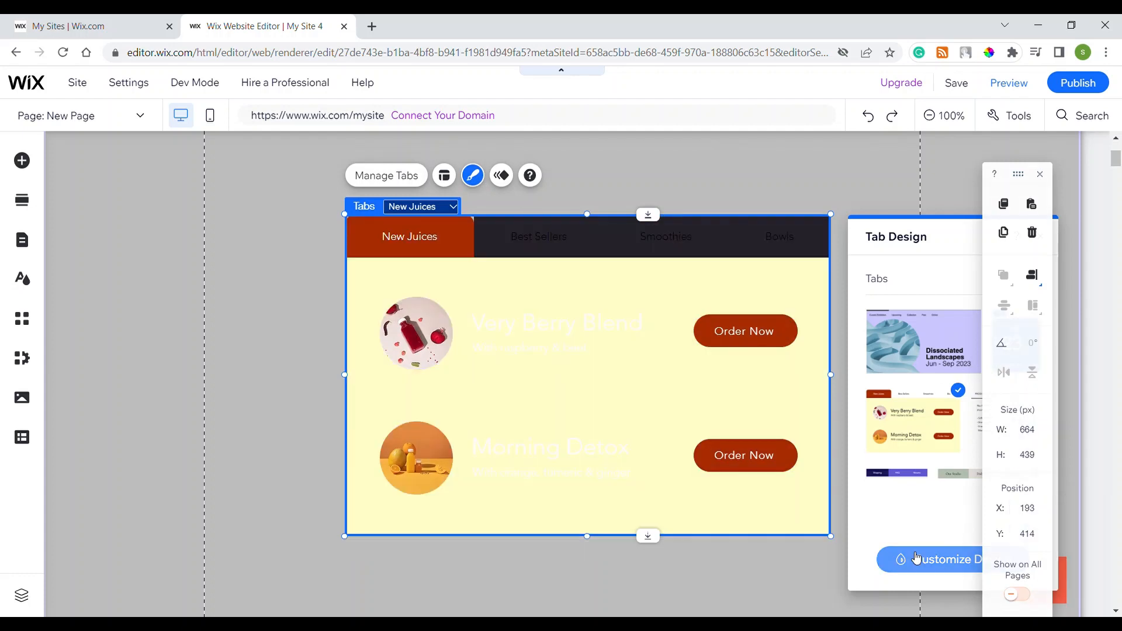
{"action": "left_click", "coordinate": [916, 558]}
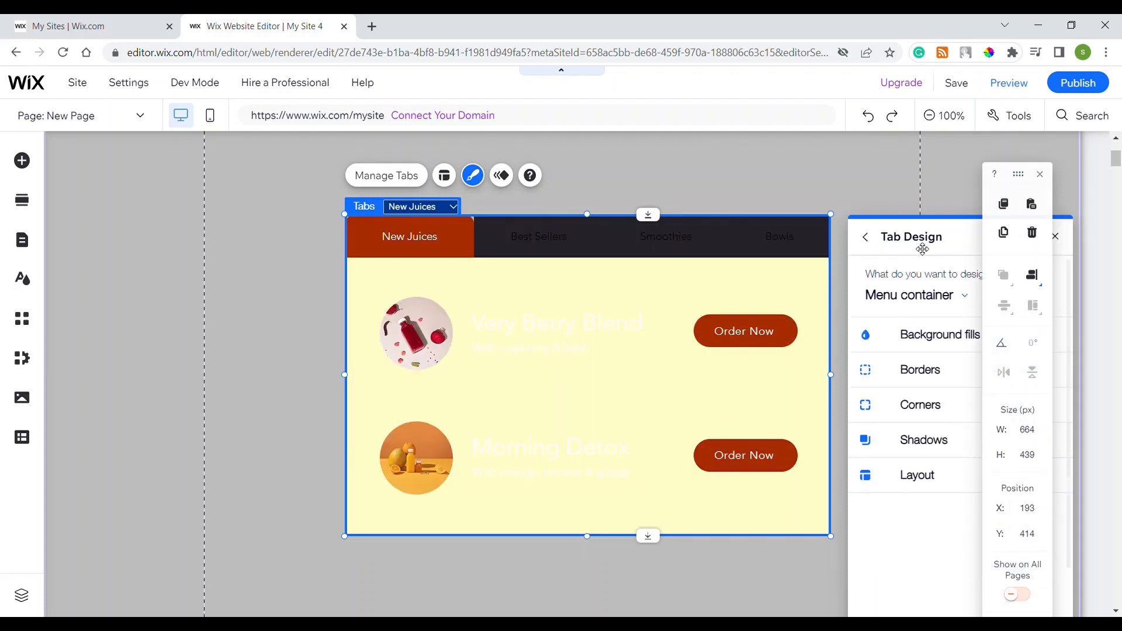
{"action": "left_click_drag", "start_coordinate": [919, 249], "coordinate": [828, 235]}
{"action": "left_click", "coordinate": [846, 327]}
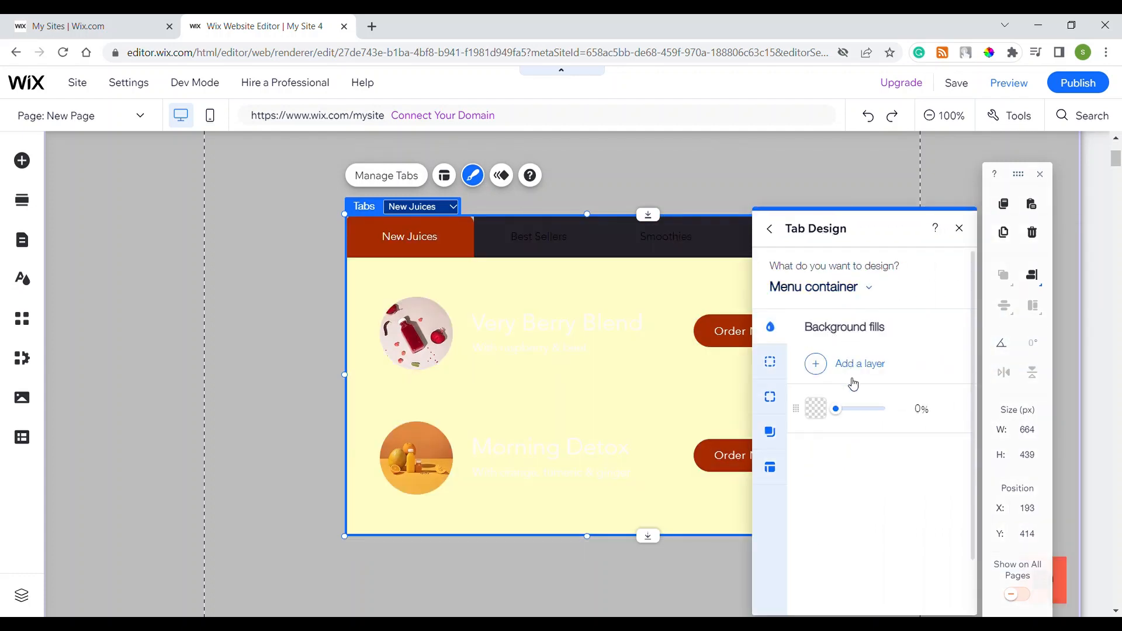
{"action": "left_click", "coordinate": [847, 287]}
{"action": "left_click", "coordinate": [843, 317]}
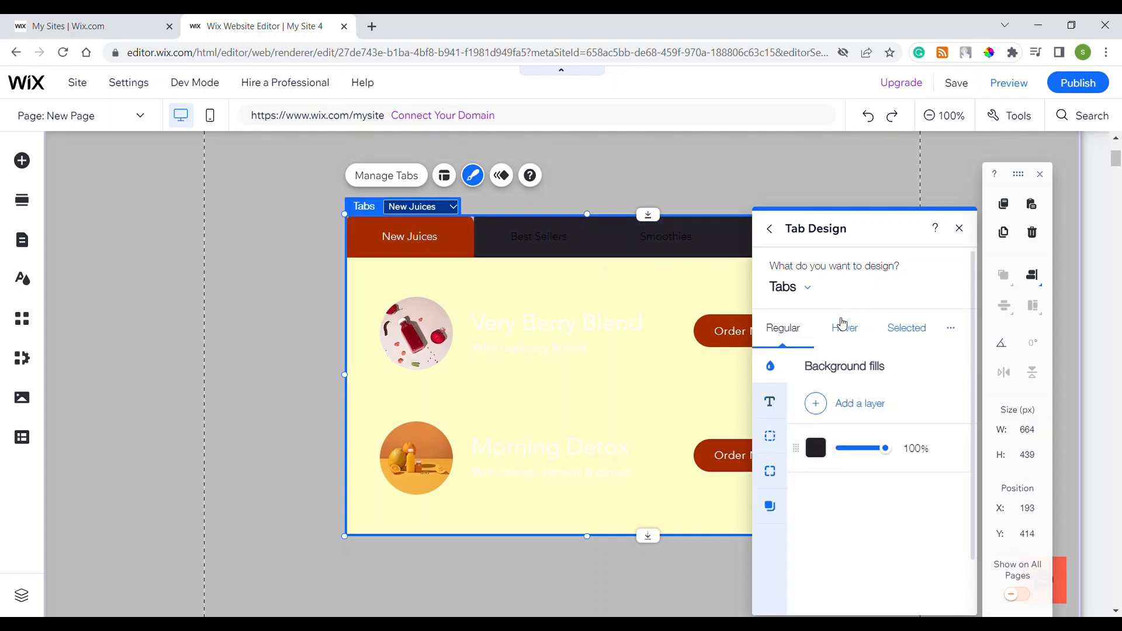
{"action": "left_click", "coordinate": [911, 451]}
{"action": "type", "text": "0"}
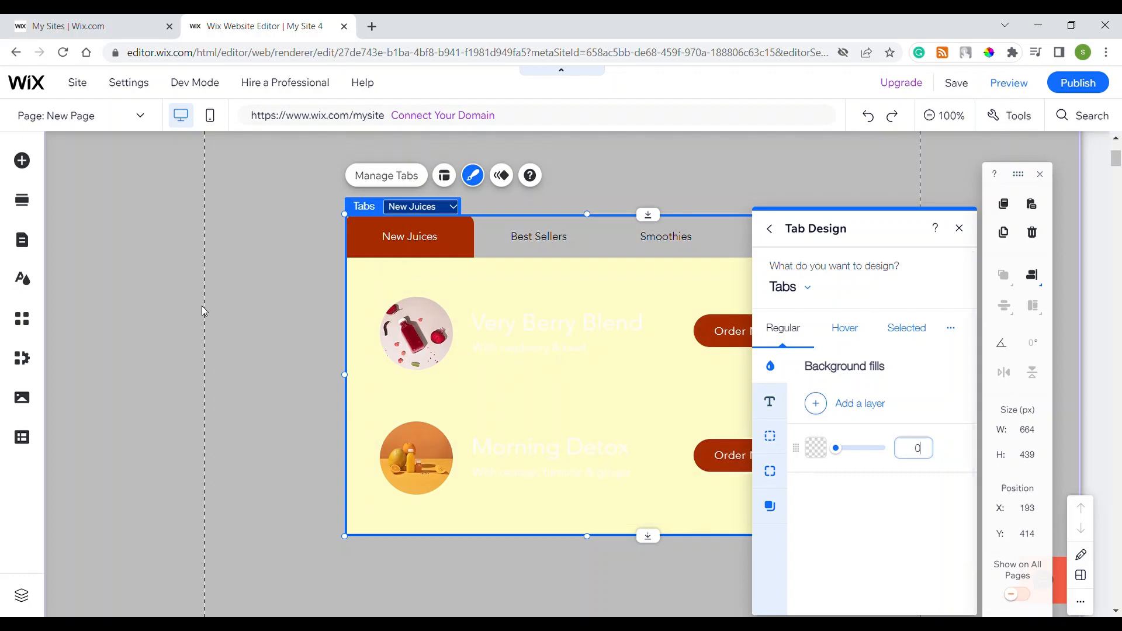
{"action": "left_click", "coordinate": [202, 306]}
Switch the tabs element through Best Sellers, Smoothies and Bowls to examine each tab's content
{"action": "left_click", "coordinate": [563, 408]}
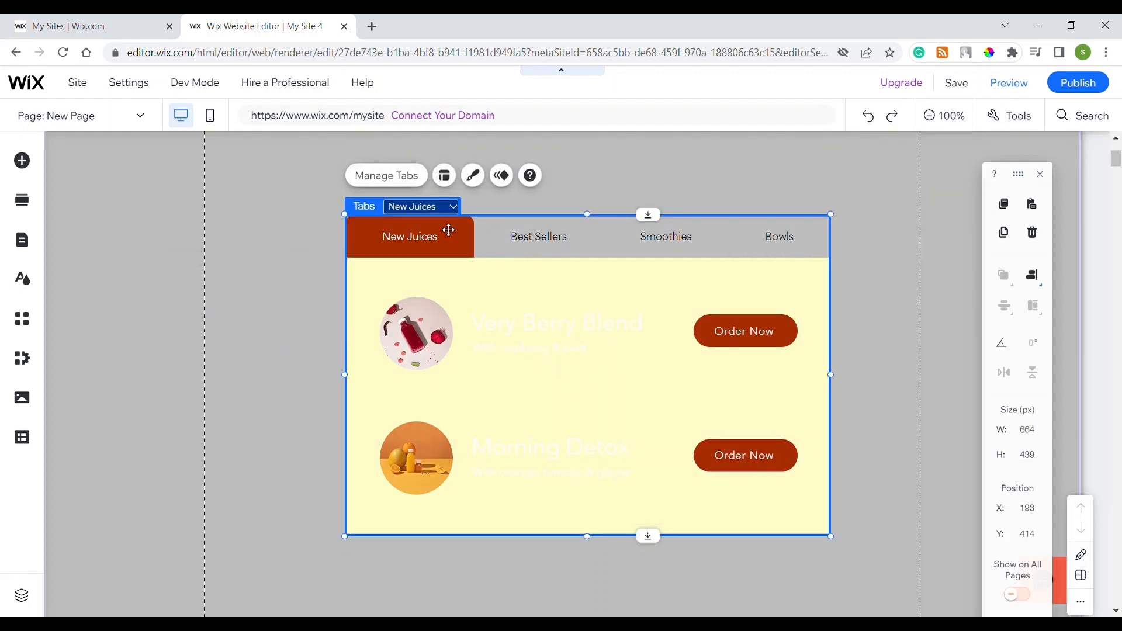
{"action": "left_click", "coordinate": [439, 208]}
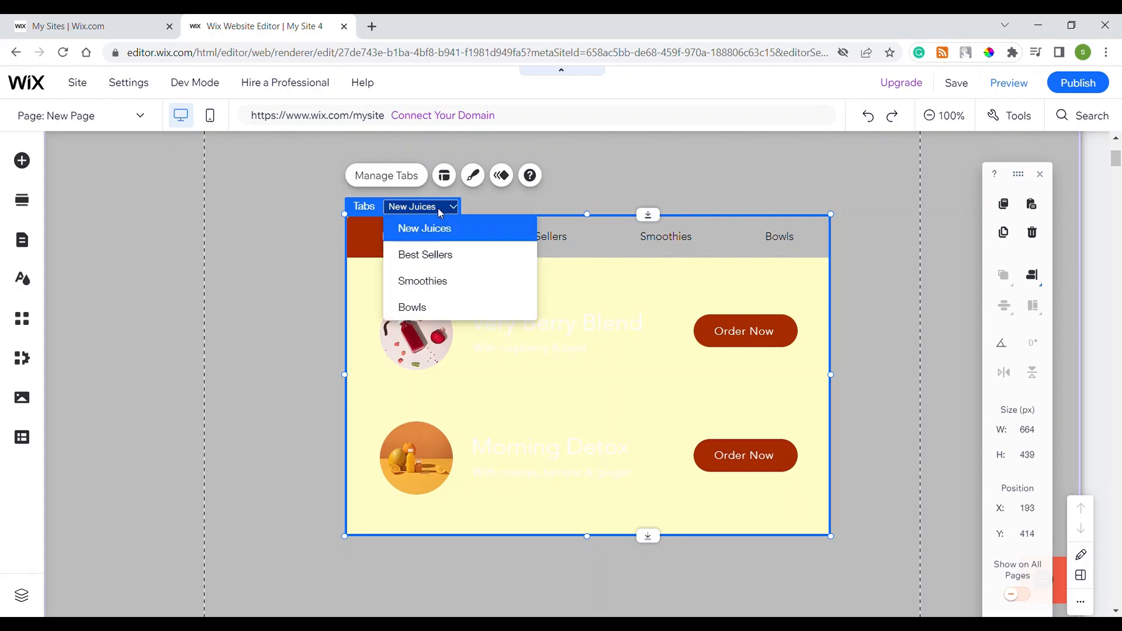
{"action": "left_click", "coordinate": [437, 255]}
{"action": "left_click", "coordinate": [439, 210]}
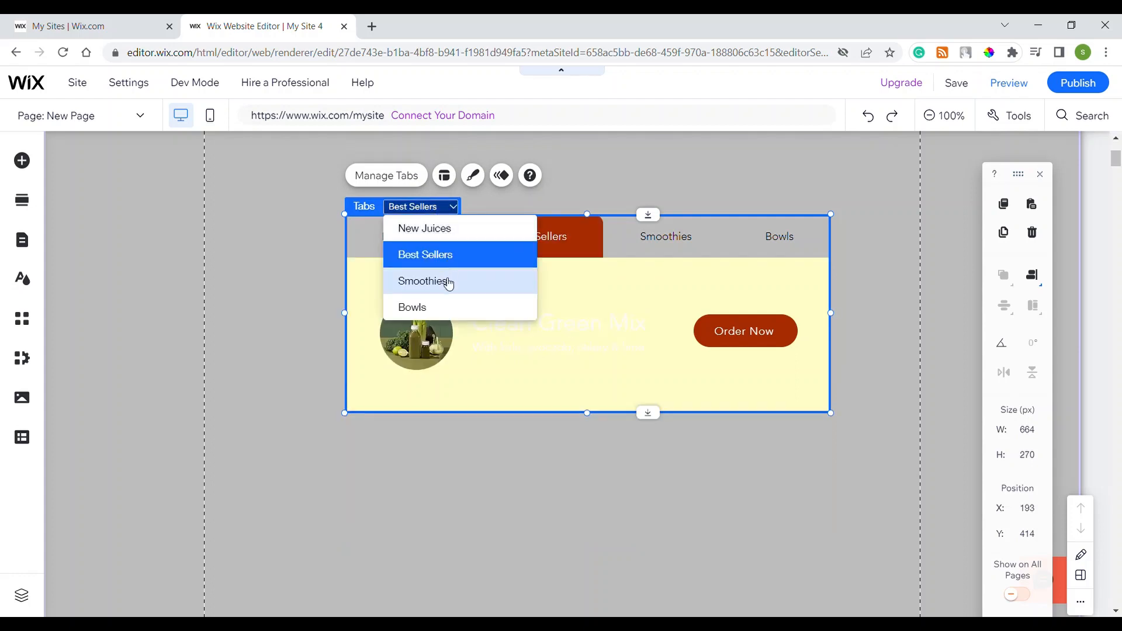
{"action": "left_click", "coordinate": [448, 281]}
{"action": "left_click", "coordinate": [442, 211]}
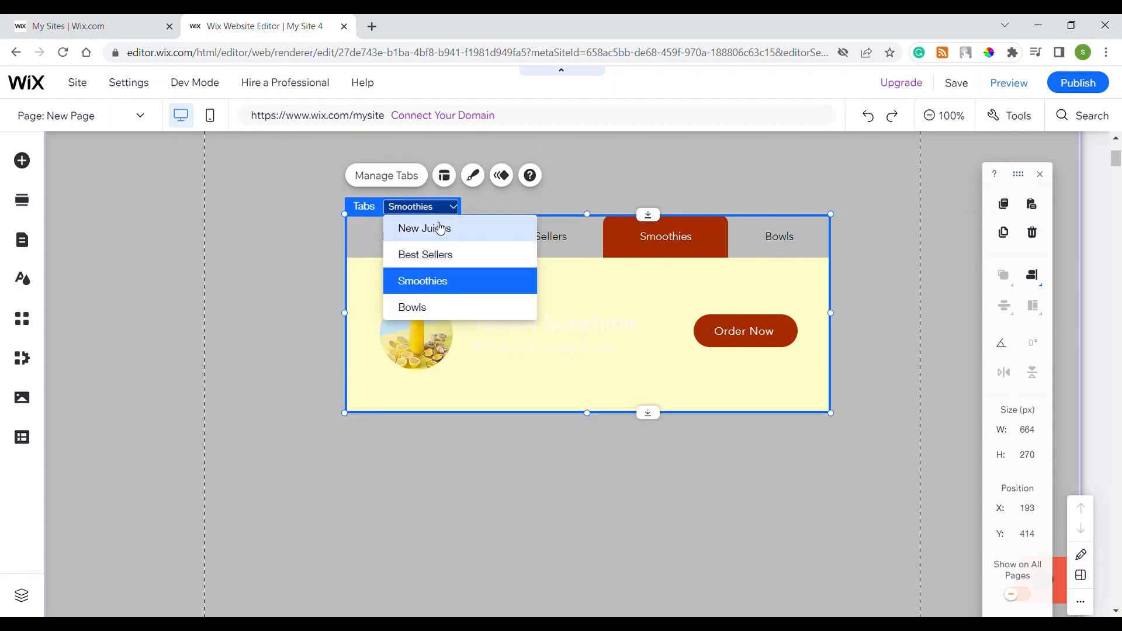
{"action": "left_click", "coordinate": [433, 309]}
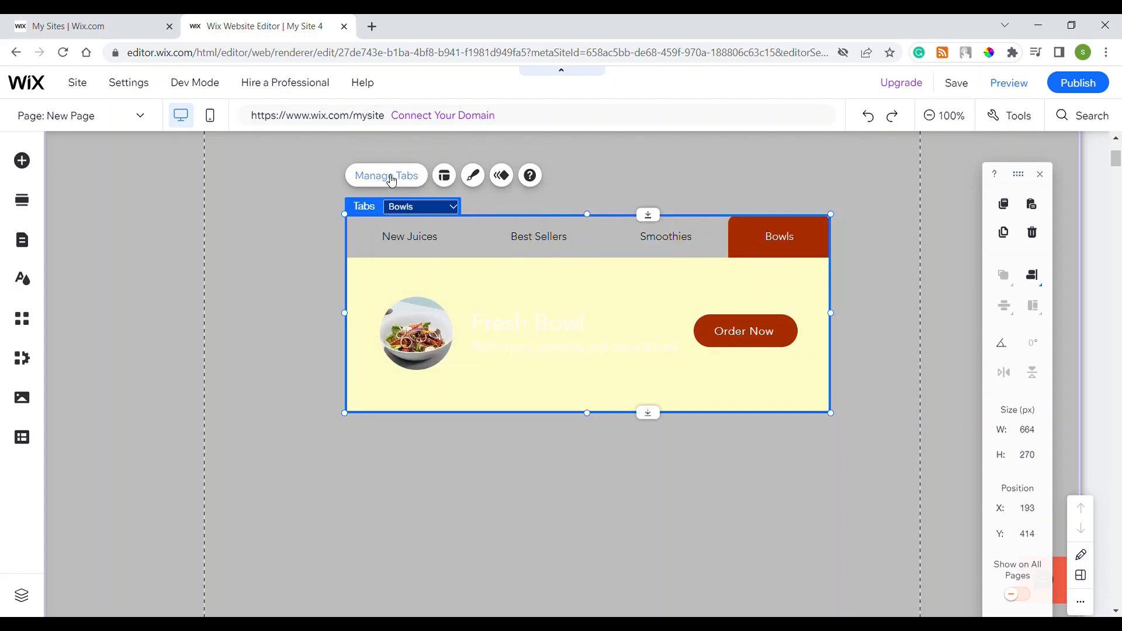
Duplicate the Bowls tab and add a new blank tab to the tabs element
{"action": "left_click", "coordinate": [392, 177]}
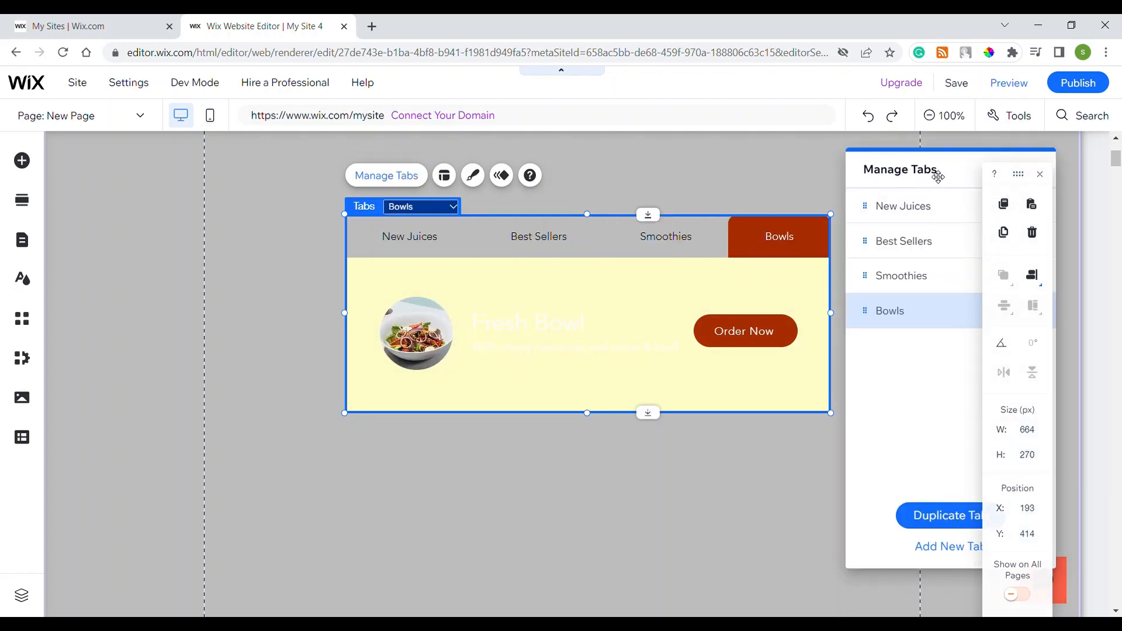
{"action": "left_click_drag", "start_coordinate": [941, 178], "coordinate": [781, 180]}
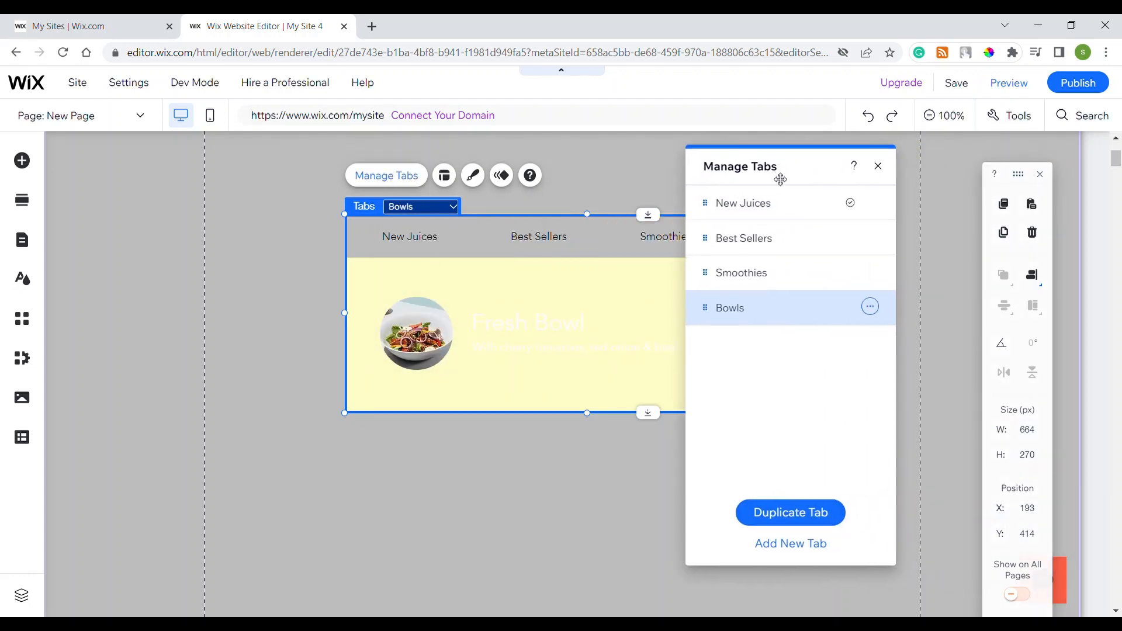
{"action": "left_click", "coordinate": [871, 313]}
{"action": "left_click", "coordinate": [917, 310]}
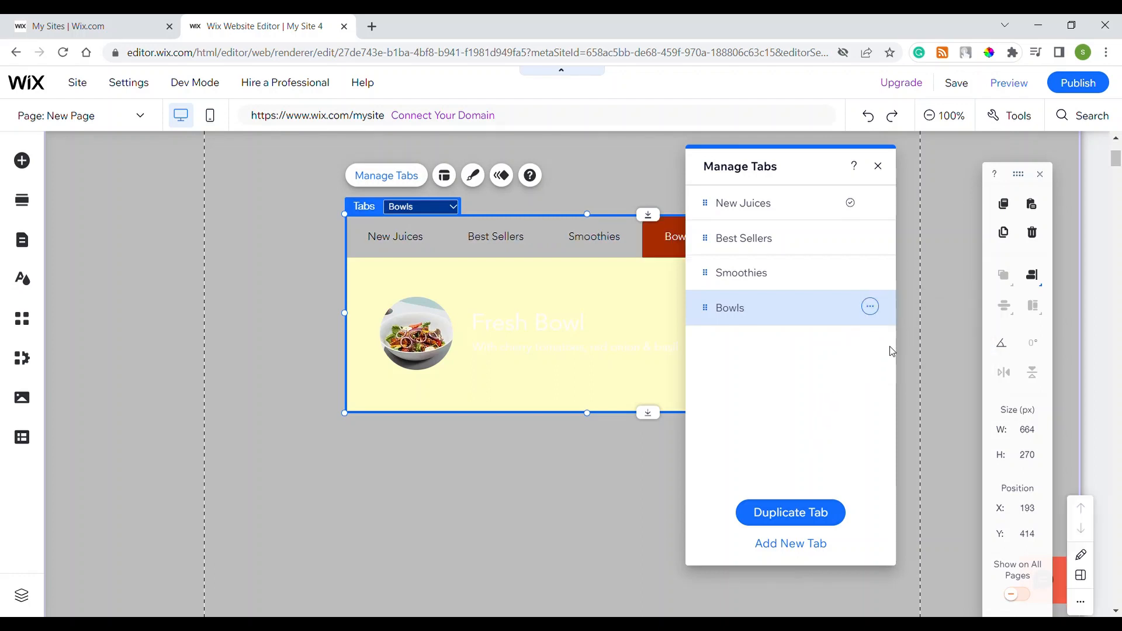
{"action": "left_click", "coordinate": [791, 545]}
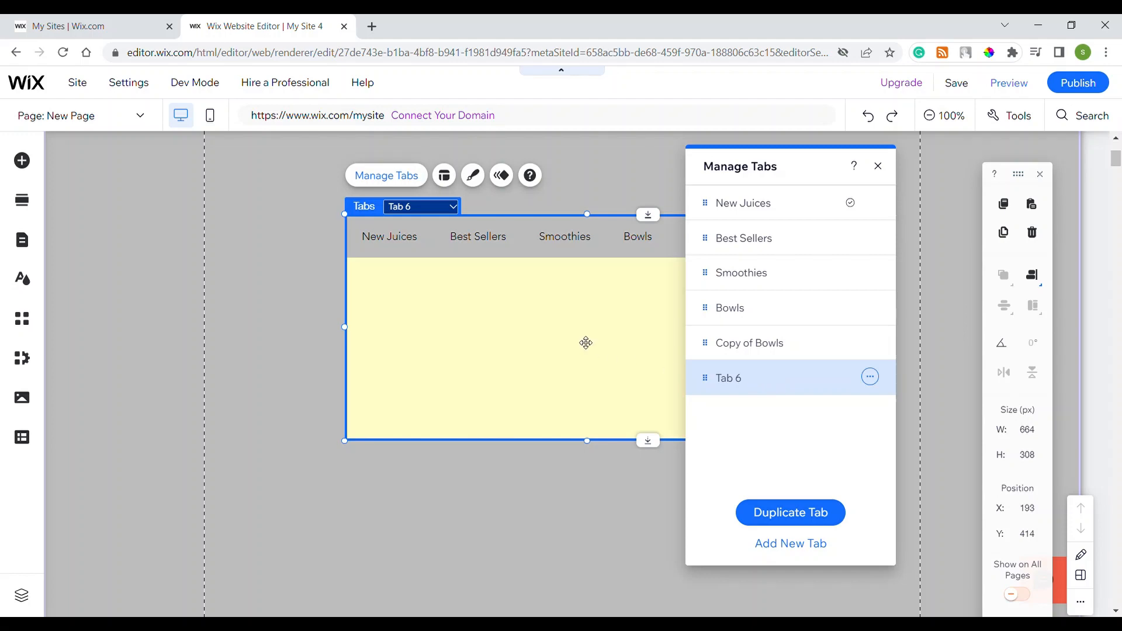
Add a themed Heading 2 text inside the new blank tab's content area
{"action": "left_click", "coordinate": [22, 160]}
{"action": "left_click", "coordinate": [78, 225]}
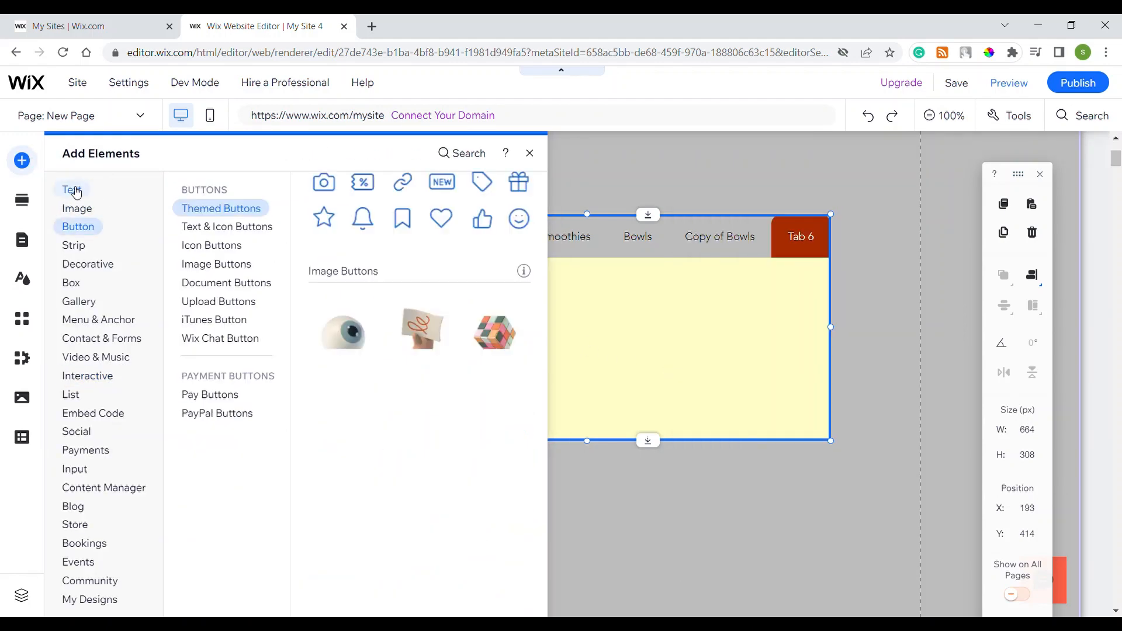
{"action": "left_click", "coordinate": [75, 191]}
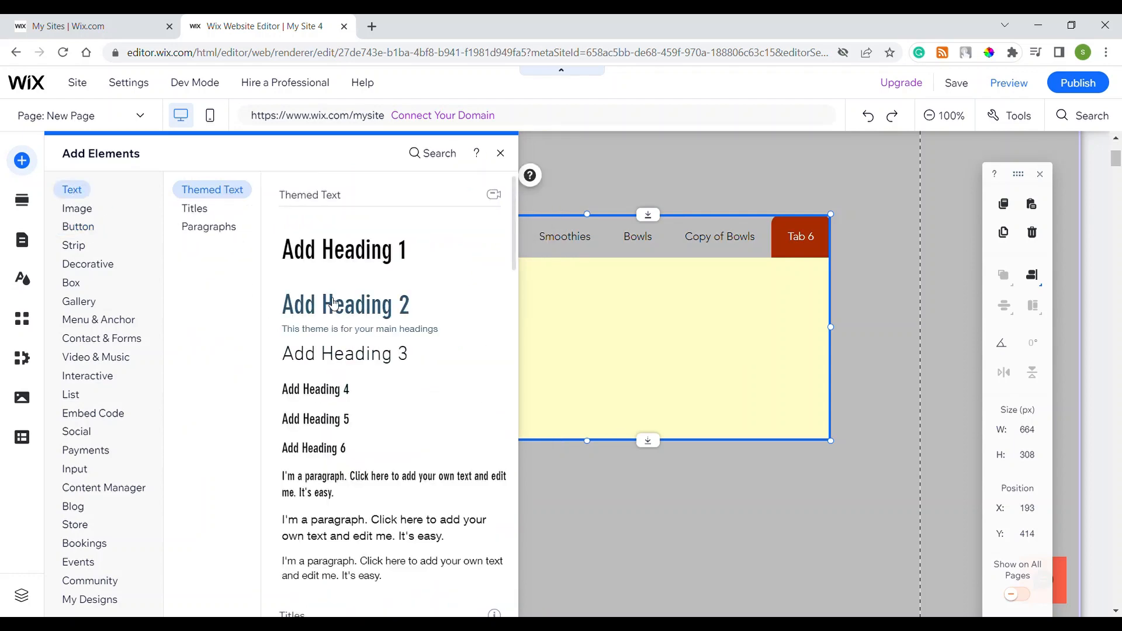
{"action": "left_click_drag", "start_coordinate": [335, 304], "coordinate": [509, 329]}
Add the dark View More button to the new tab, beside the heading
{"action": "left_click", "coordinate": [20, 162]}
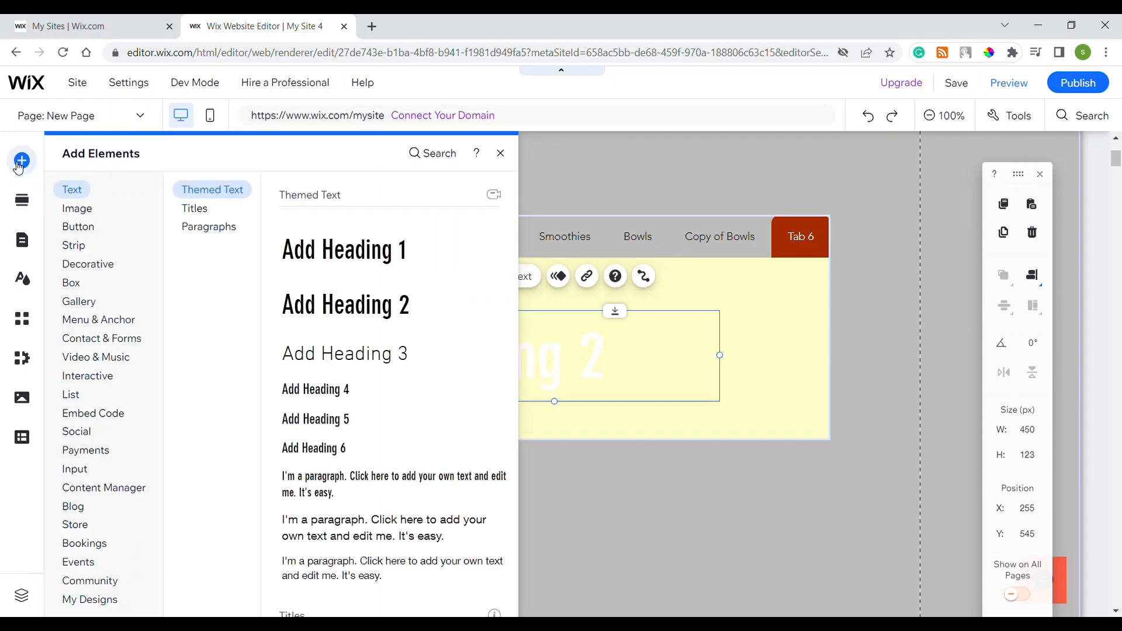
{"action": "left_click", "coordinate": [80, 228]}
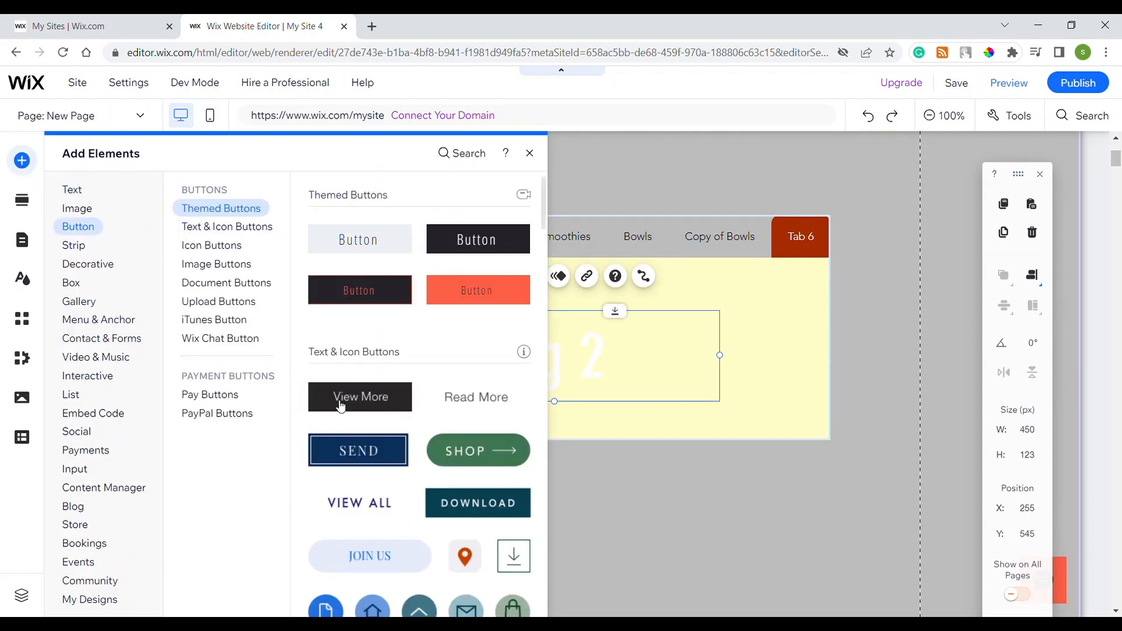
{"action": "left_click_drag", "start_coordinate": [338, 394], "coordinate": [738, 398]}
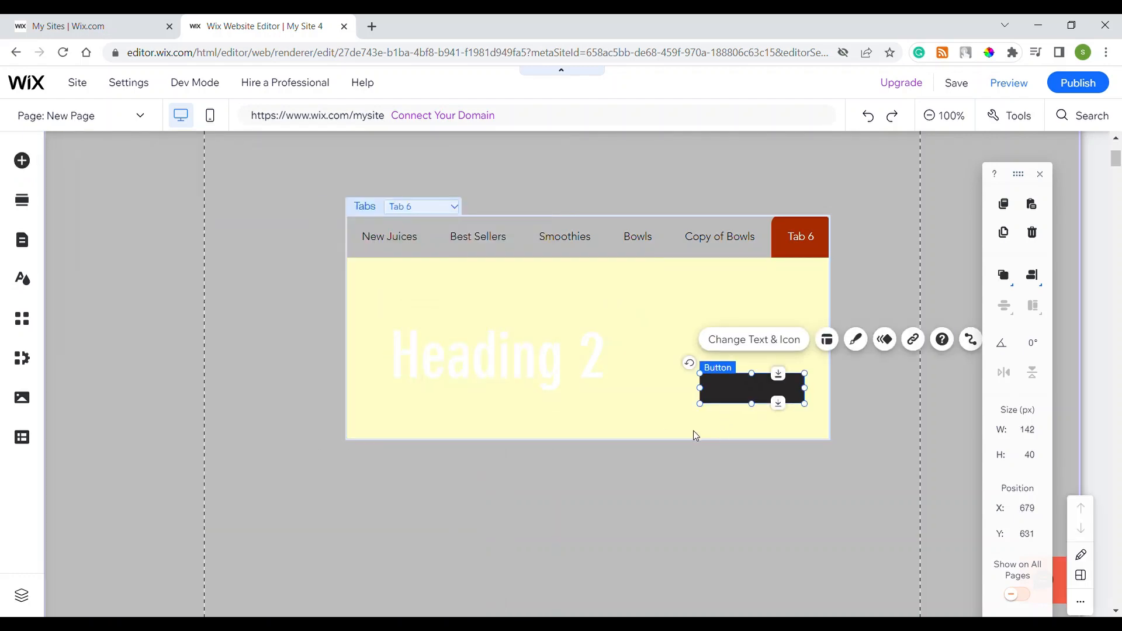
Move the heading to about X 300, Y 494 and centre the button beneath it in the tab
{"action": "left_click", "coordinate": [572, 356]}
{"action": "left_click_drag", "start_coordinate": [572, 356], "coordinate": [599, 328]}
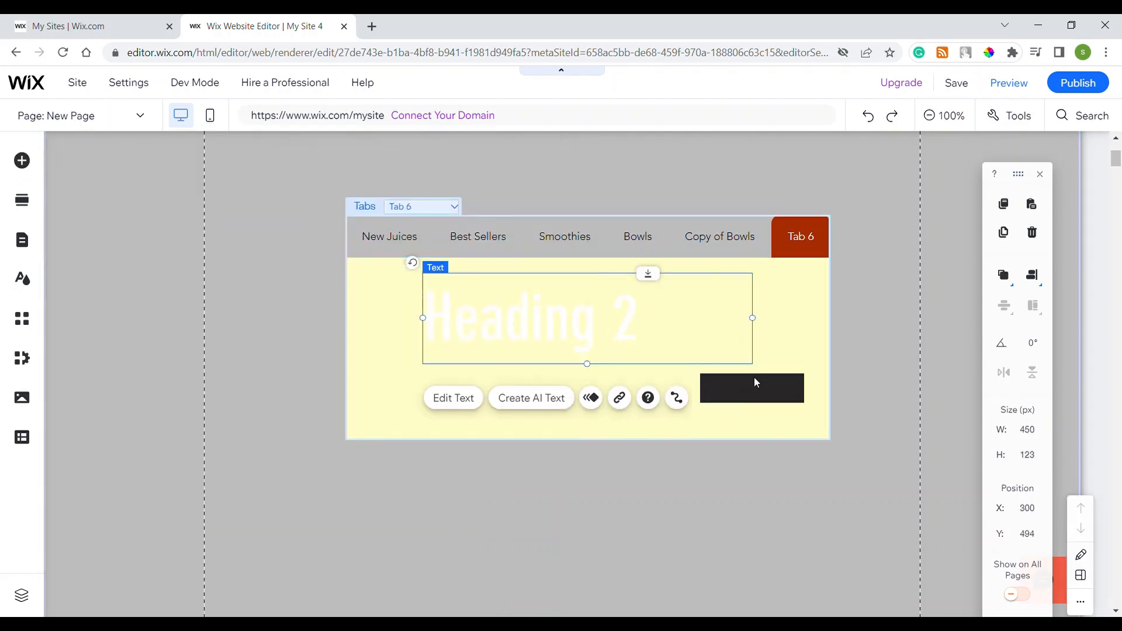
{"action": "left_click", "coordinate": [755, 388]}
{"action": "left_click_drag", "start_coordinate": [755, 393], "coordinate": [603, 397]}
{"action": "left_click", "coordinate": [705, 397]}
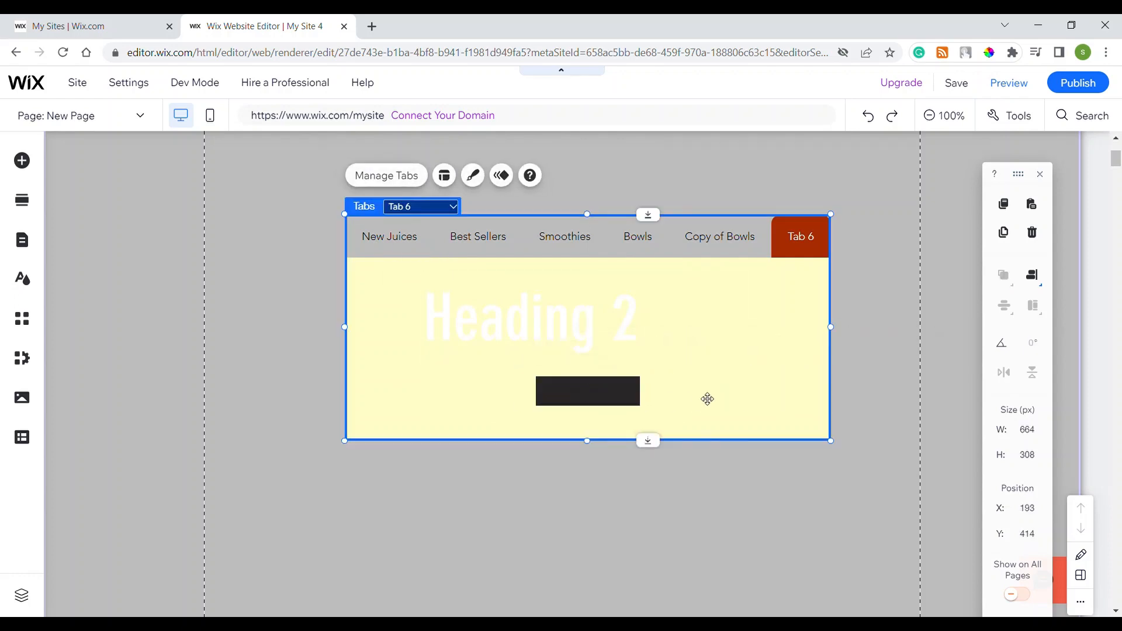
Align the new tab's heading text to the right and change its colour to near-black
{"action": "left_click", "coordinate": [632, 395]}
{"action": "left_click", "coordinate": [501, 343]}
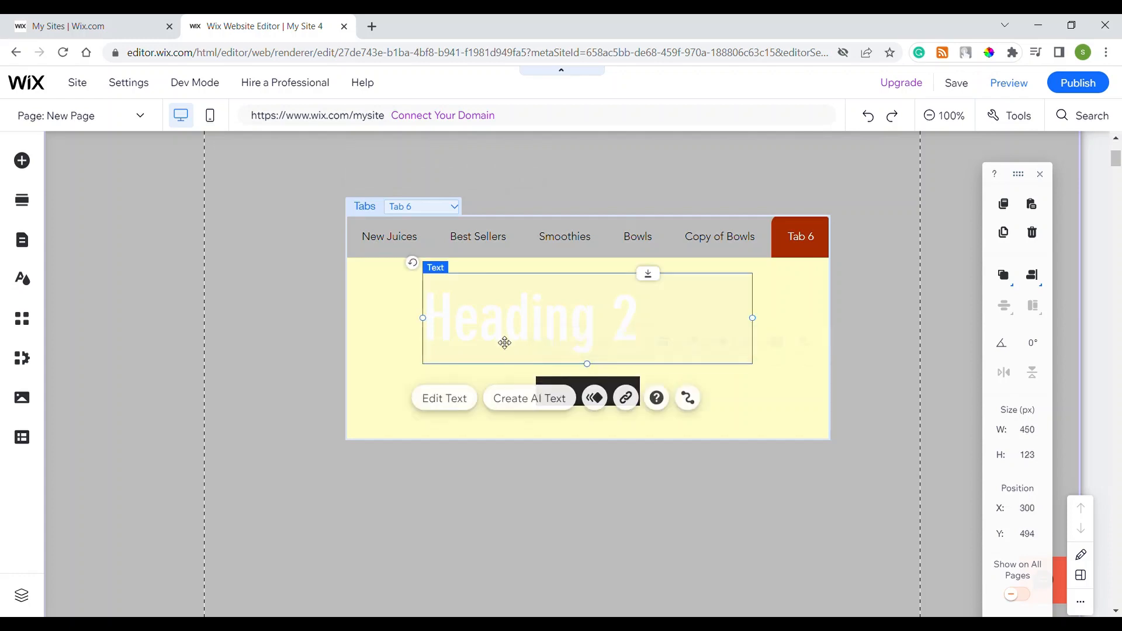
{"action": "left_click", "coordinate": [503, 343]}
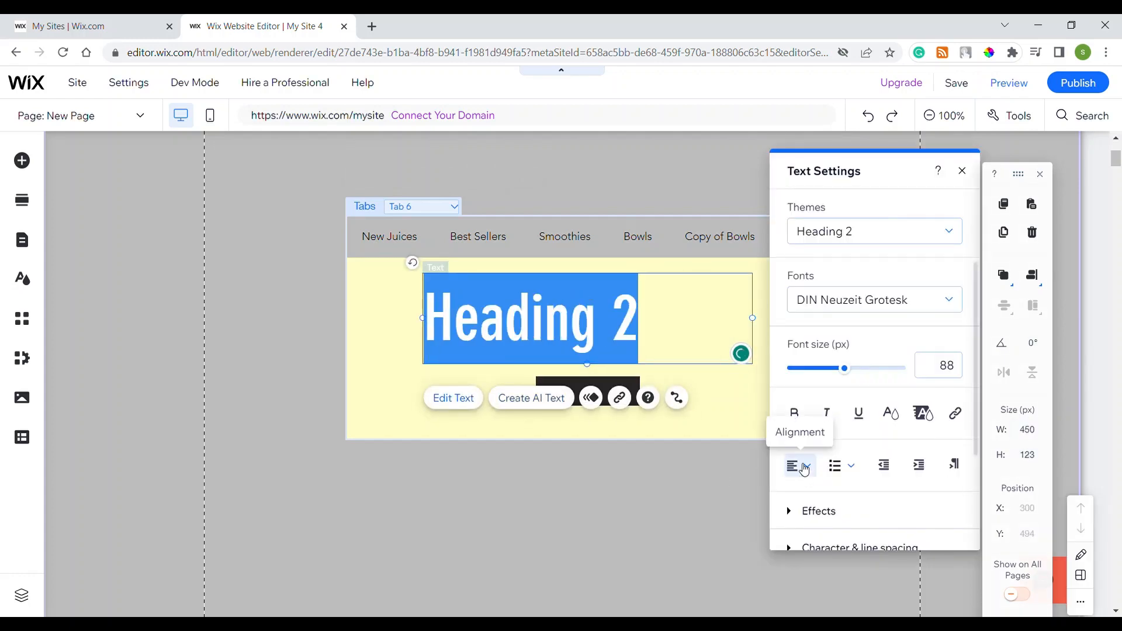
{"action": "left_click", "coordinate": [793, 464]}
{"action": "left_click", "coordinate": [802, 508]}
{"action": "left_click", "coordinate": [890, 413]}
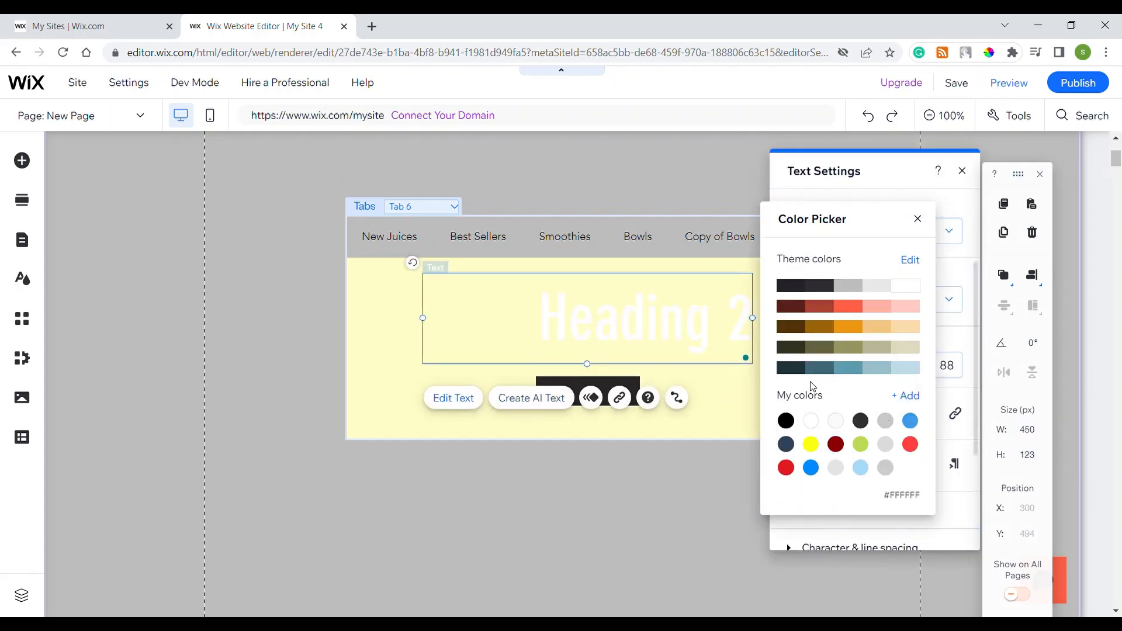
{"action": "left_click", "coordinate": [706, 388]}
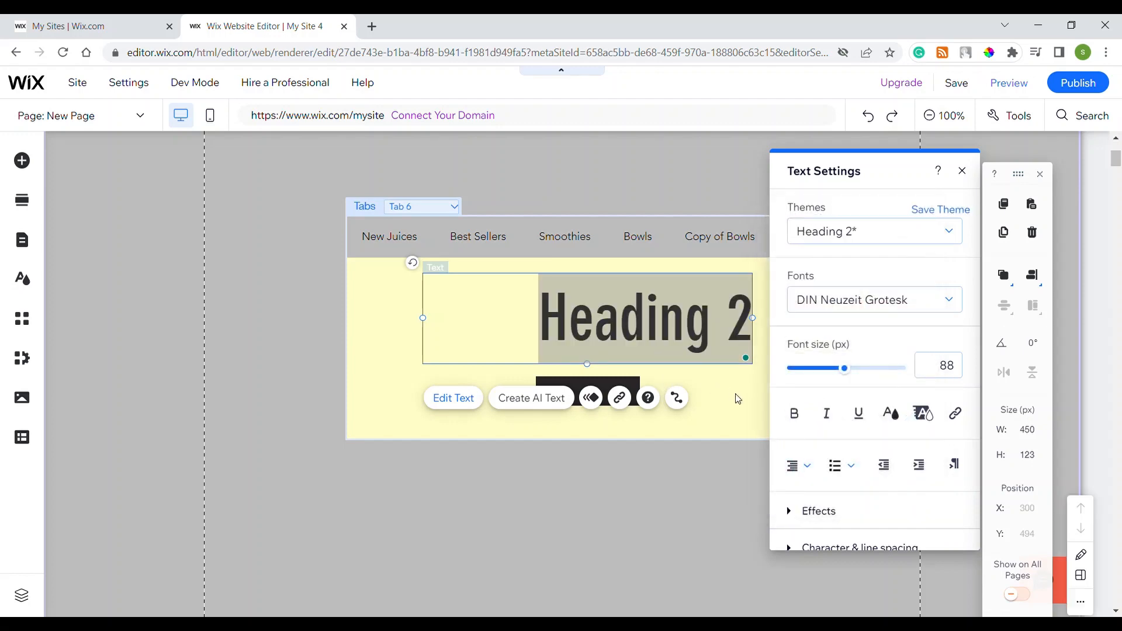
Centre the text of the Heading 2 in the new tab
{"action": "left_click", "coordinate": [708, 344]}
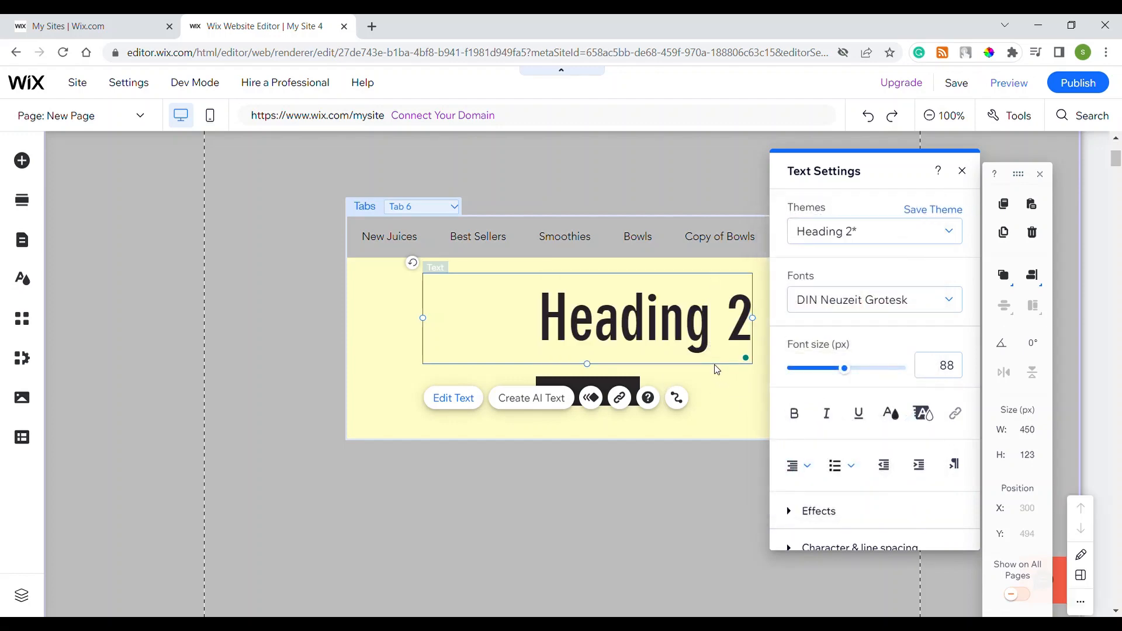
{"action": "key", "text": "ctrl+a"}
{"action": "left_click", "coordinate": [798, 466]}
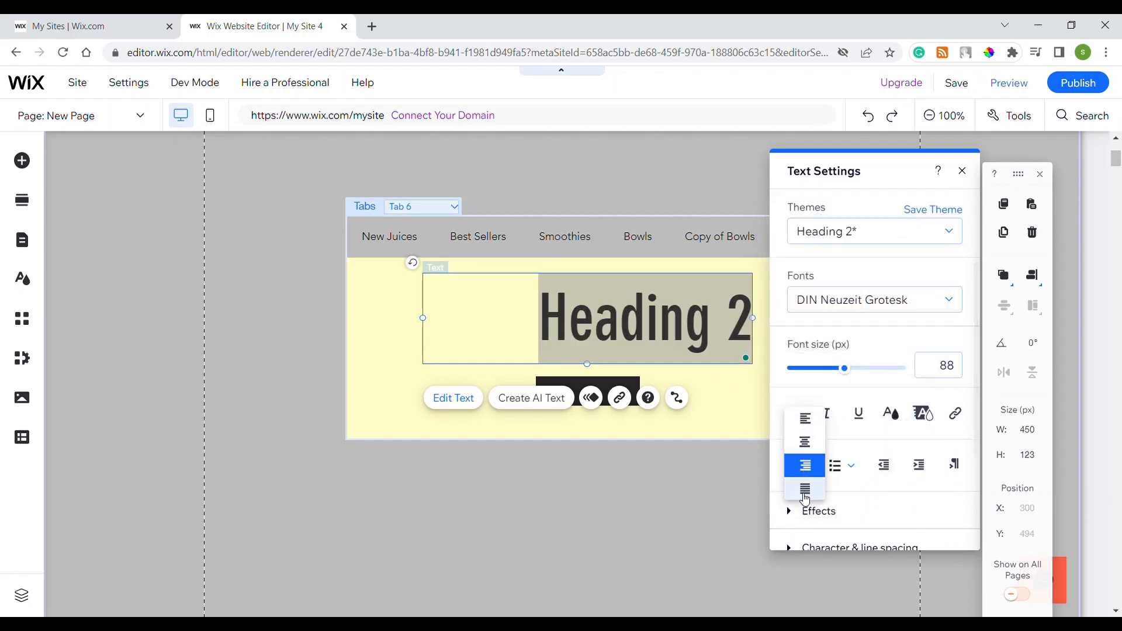
{"action": "left_click", "coordinate": [813, 448]}
{"action": "left_click", "coordinate": [726, 391]}
Apply the orange-red themed button design to the View More button
{"action": "left_click", "coordinate": [626, 394]}
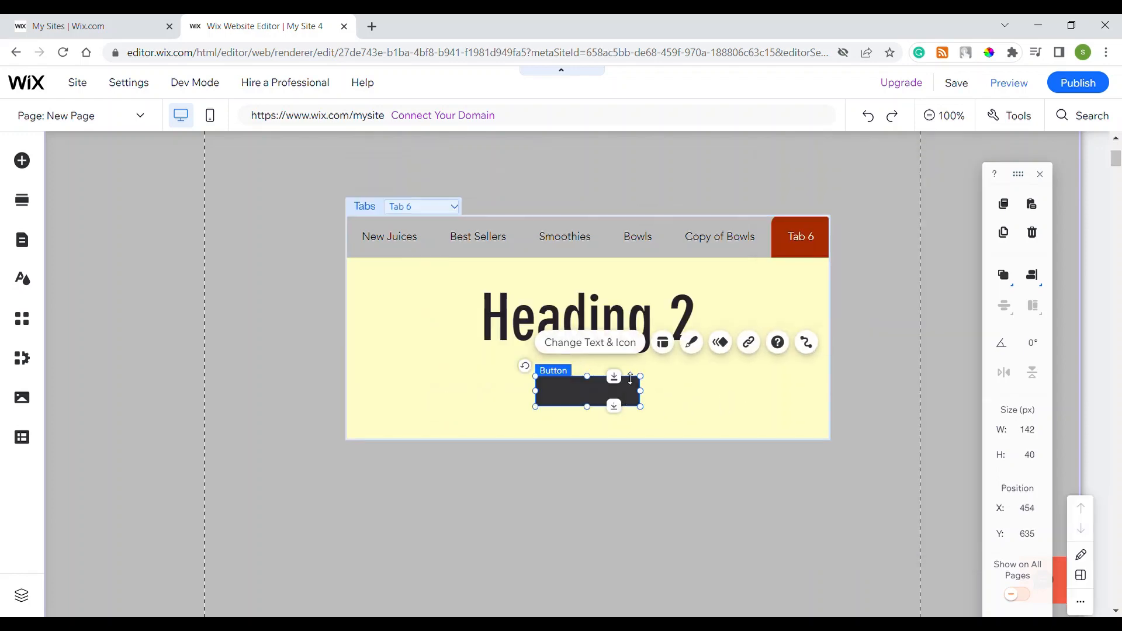
{"action": "left_click", "coordinate": [692, 343]}
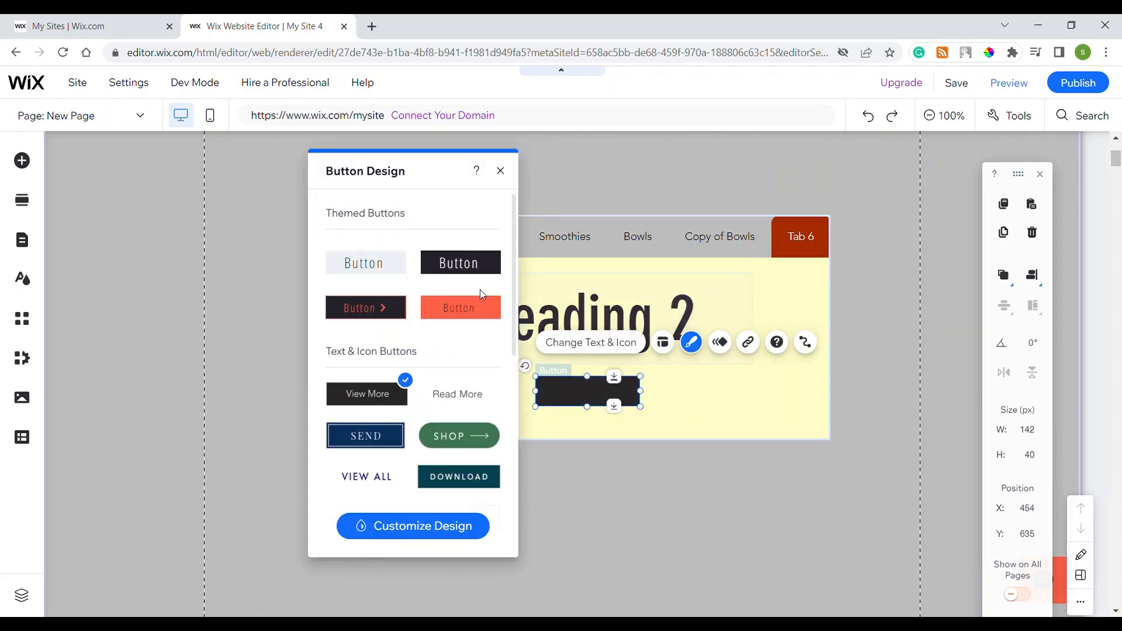
{"action": "left_click", "coordinate": [462, 308]}
Switch the Tabs element to its New Juices tab
{"action": "left_click", "coordinate": [693, 403]}
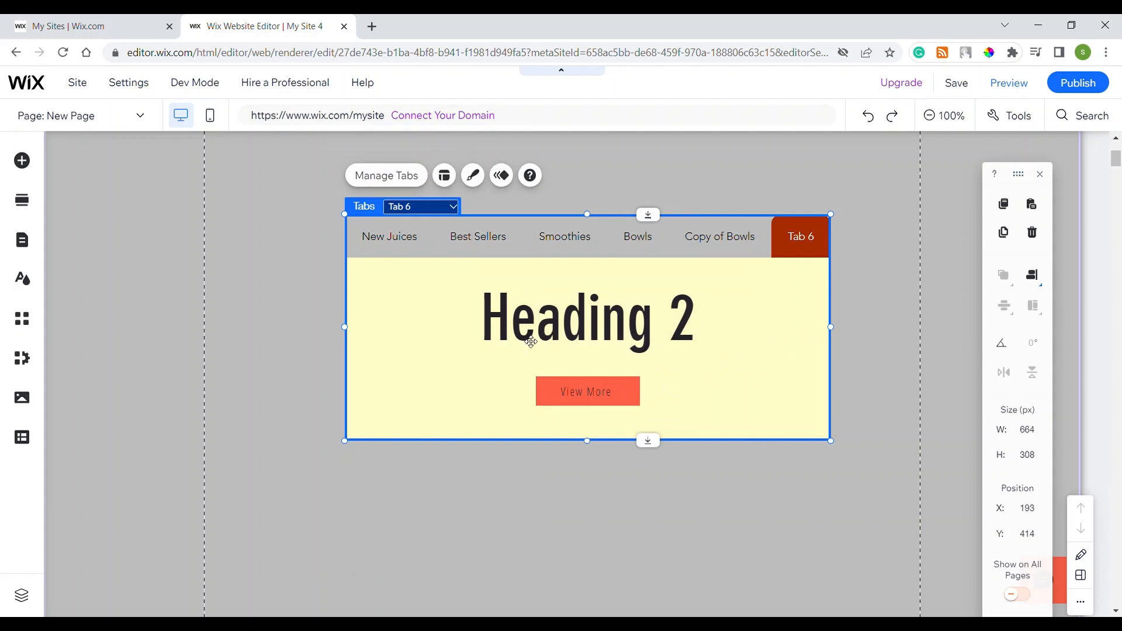
{"action": "left_click", "coordinate": [411, 209]}
{"action": "left_click", "coordinate": [415, 229]}
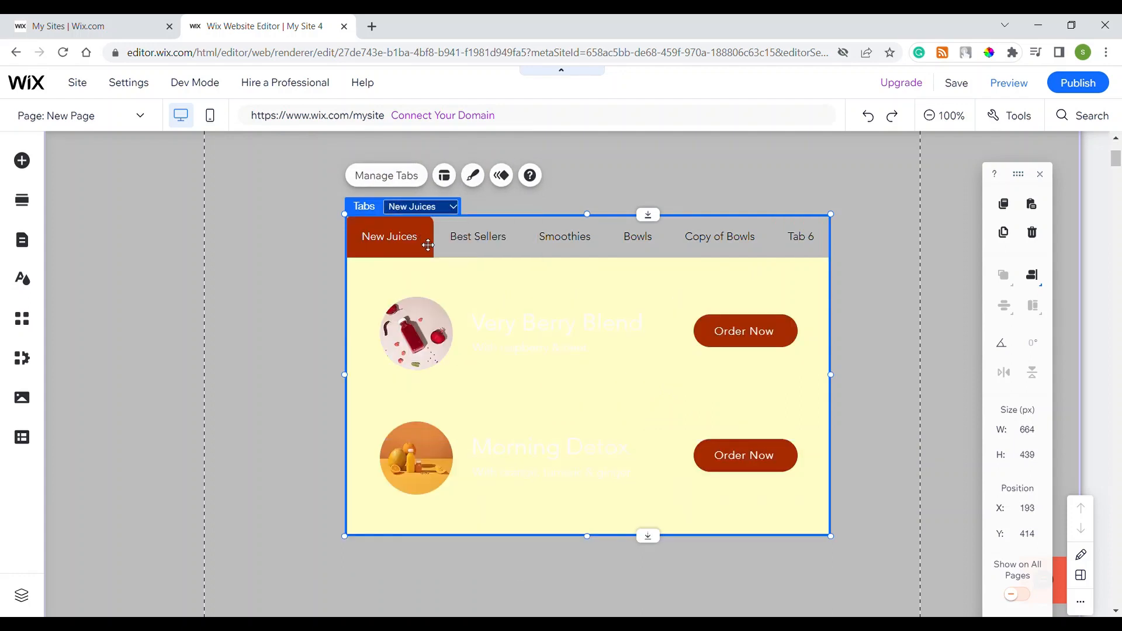
Delete the juice repeater from the New Juices tab, and undo the deletion
{"action": "left_click", "coordinate": [534, 336]}
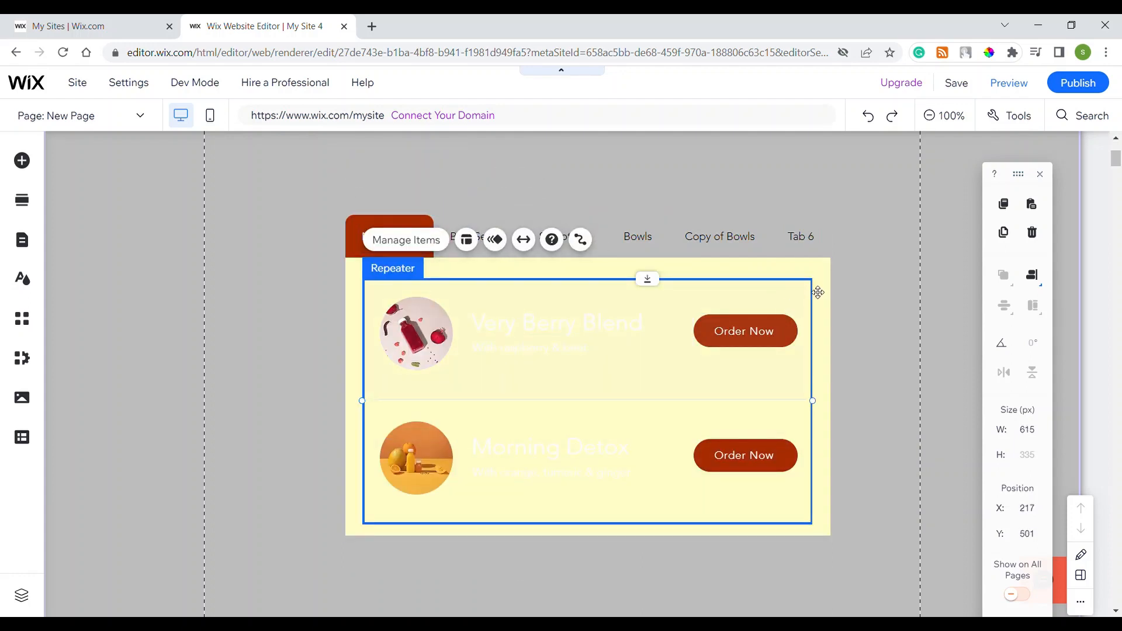
{"action": "key", "text": "Delete"}
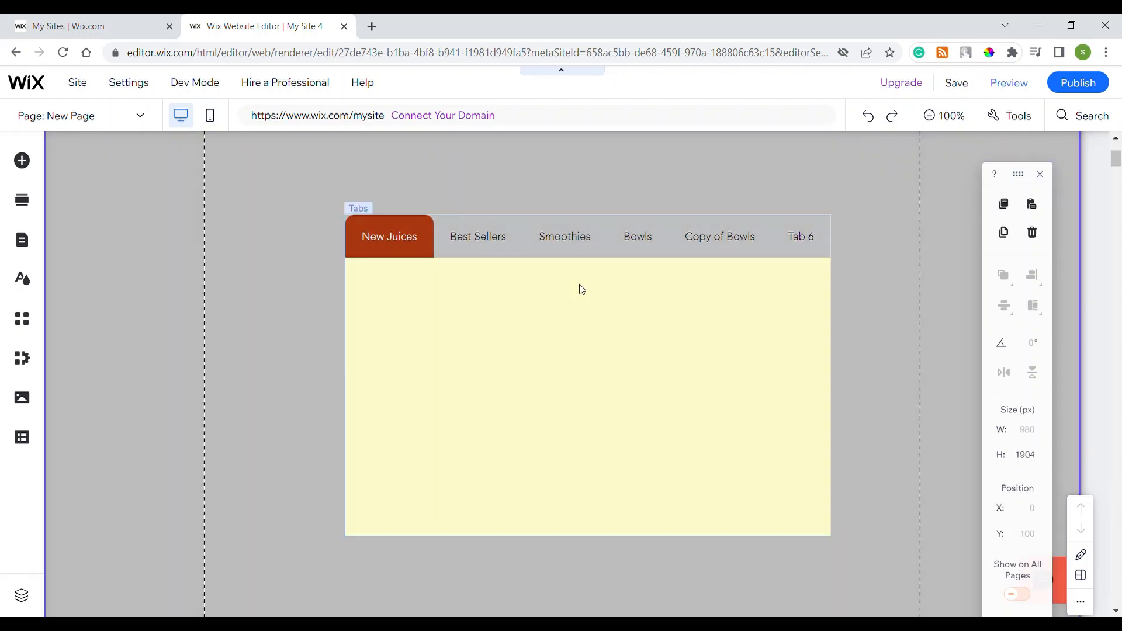
{"action": "key", "text": "ctrl+z"}
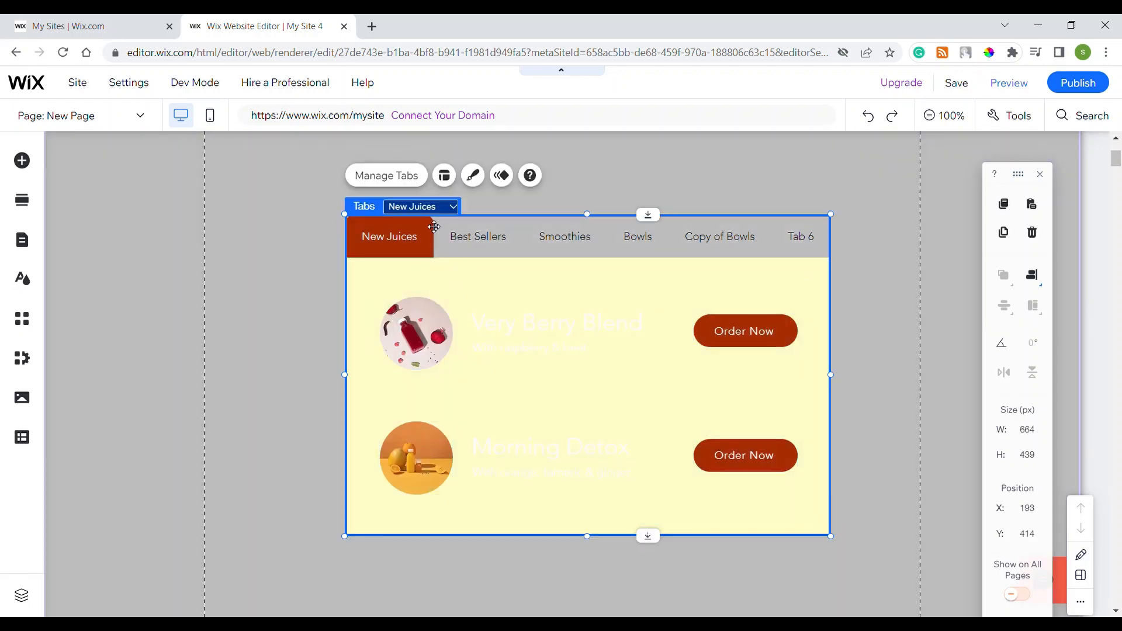
Try the Default tab layout, return to Fit to width, and align the tab text to the right
{"action": "left_click", "coordinate": [445, 176]}
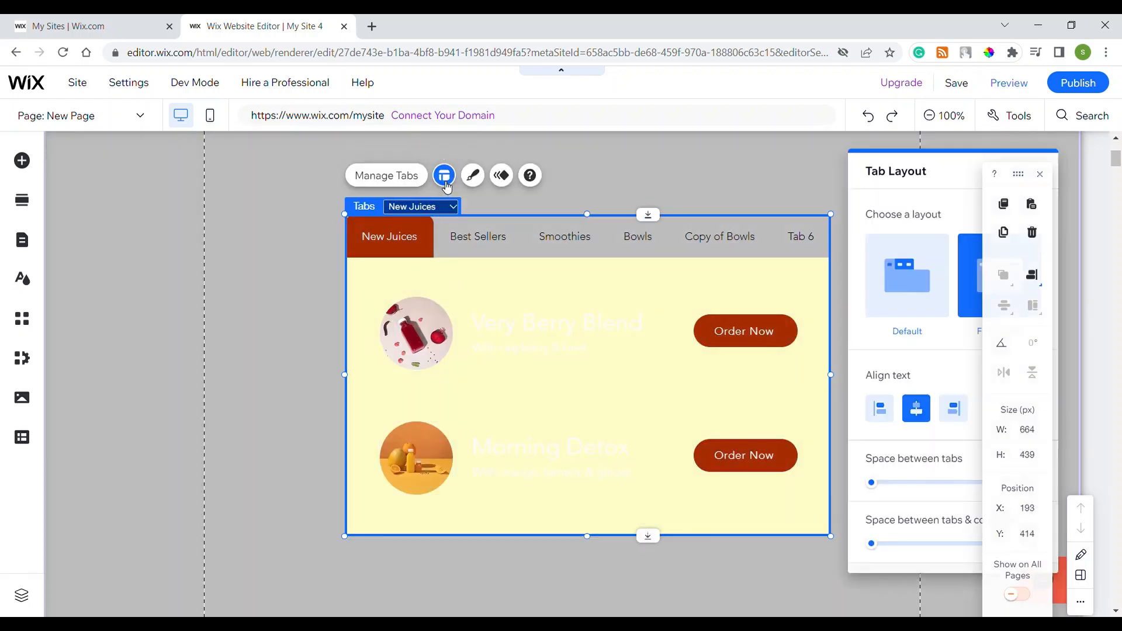
{"action": "mouse_move", "coordinate": [956, 179]}
{"action": "left_mouse_down"}
{"action": "mouse_move", "coordinate": [704, 175]}
{"action": "mouse_move", "coordinate": [934, 178]}
{"action": "left_mouse_up"}
{"action": "left_click", "coordinate": [870, 296]}
{"action": "left_click", "coordinate": [949, 300]}
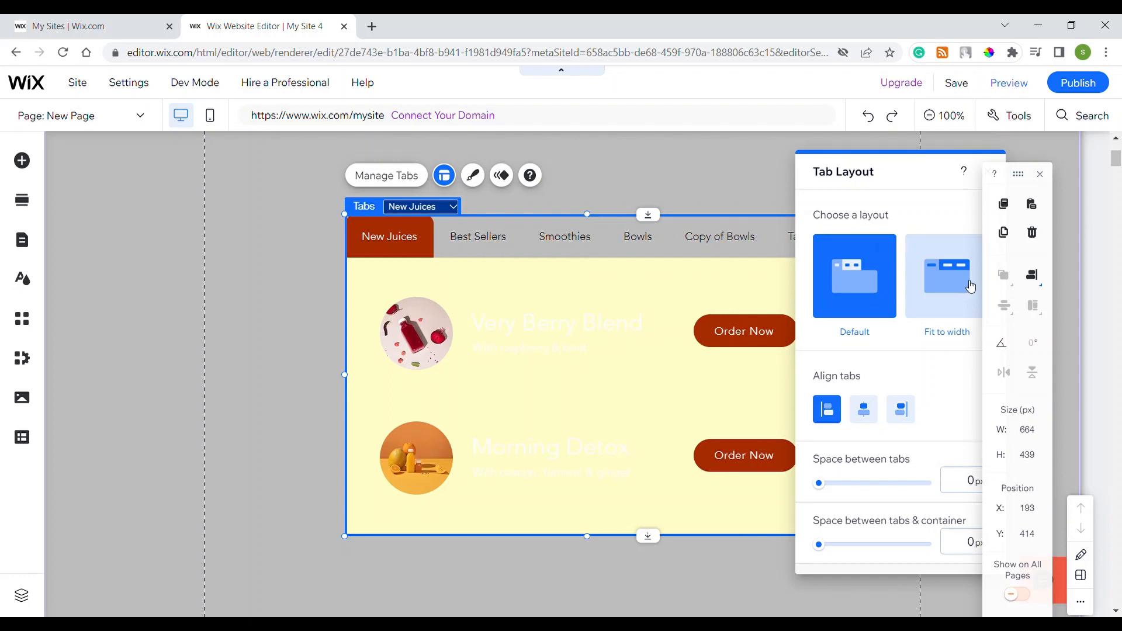
{"action": "left_click_drag", "start_coordinate": [896, 194], "coordinate": [857, 180]}
{"action": "left_click", "coordinate": [785, 405]}
{"action": "left_click", "coordinate": [830, 405]}
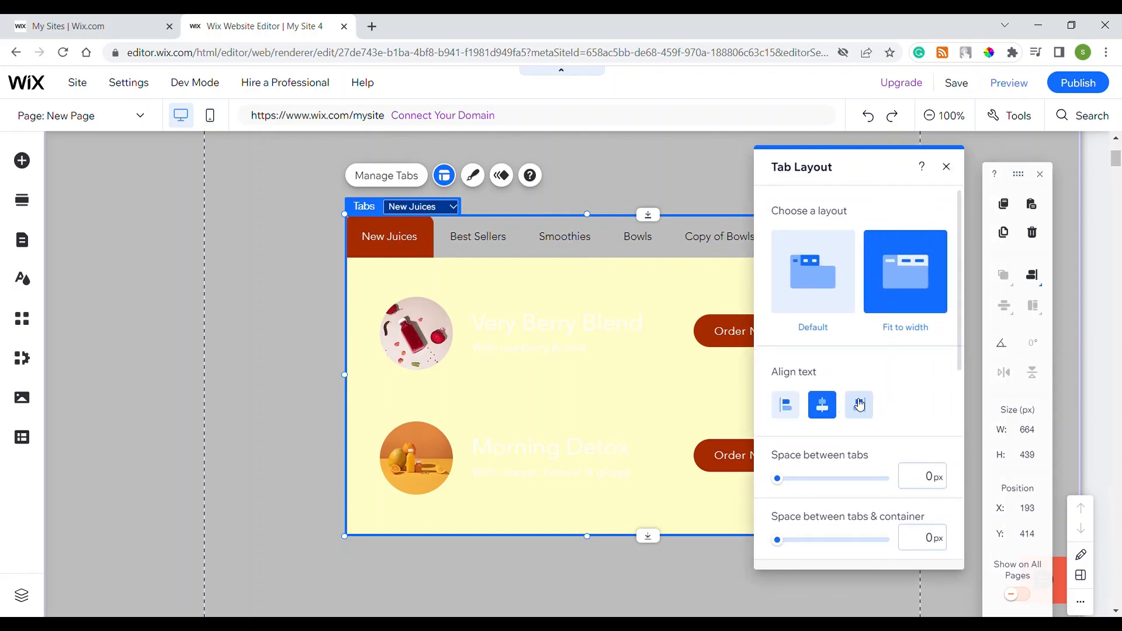
{"action": "left_click", "coordinate": [859, 405]}
Set the space between tabs to 42 px and the space between tabs and container to 21 px
{"action": "scroll", "coordinate": [848, 473], "scroll_direction": "down", "scroll_amount": 2}
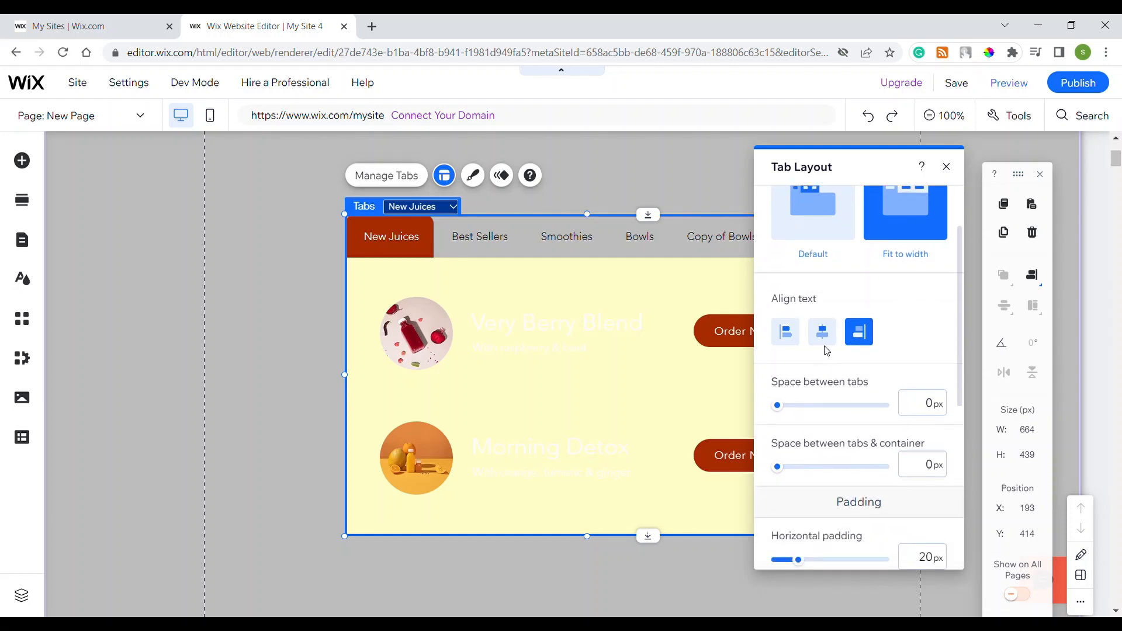
{"action": "left_click", "coordinate": [801, 406]}
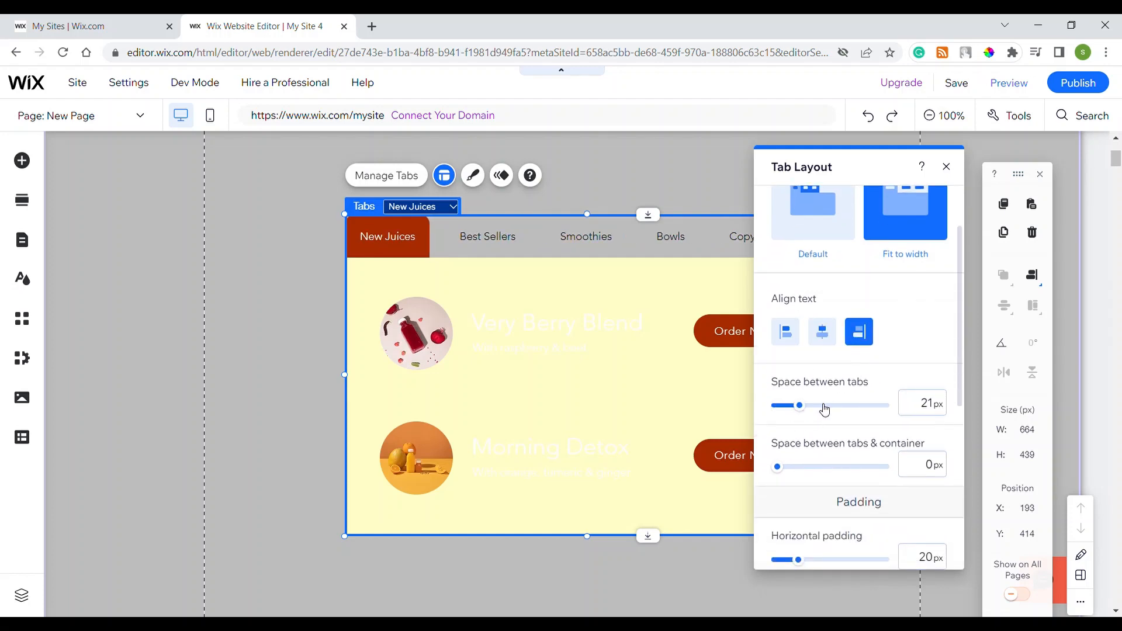
{"action": "left_click", "coordinate": [802, 469]}
Make tabs that don't fit wrap onto new rows and display the tabs from right to left
{"action": "scroll", "coordinate": [836, 468], "scroll_direction": "down", "scroll_amount": 8}
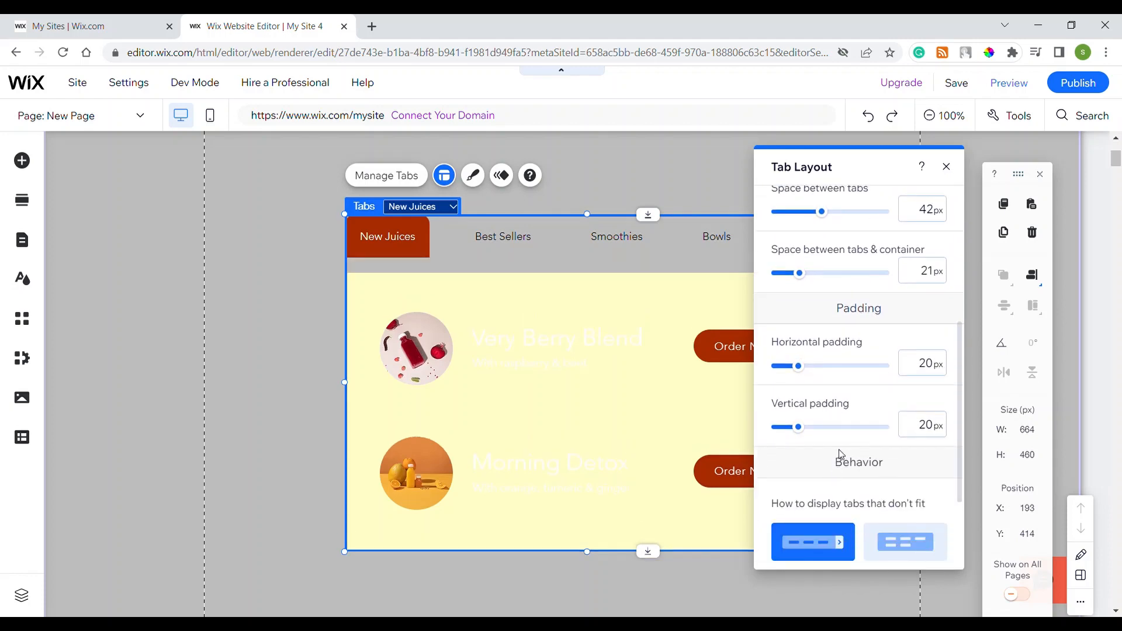
{"action": "left_click", "coordinate": [906, 426]}
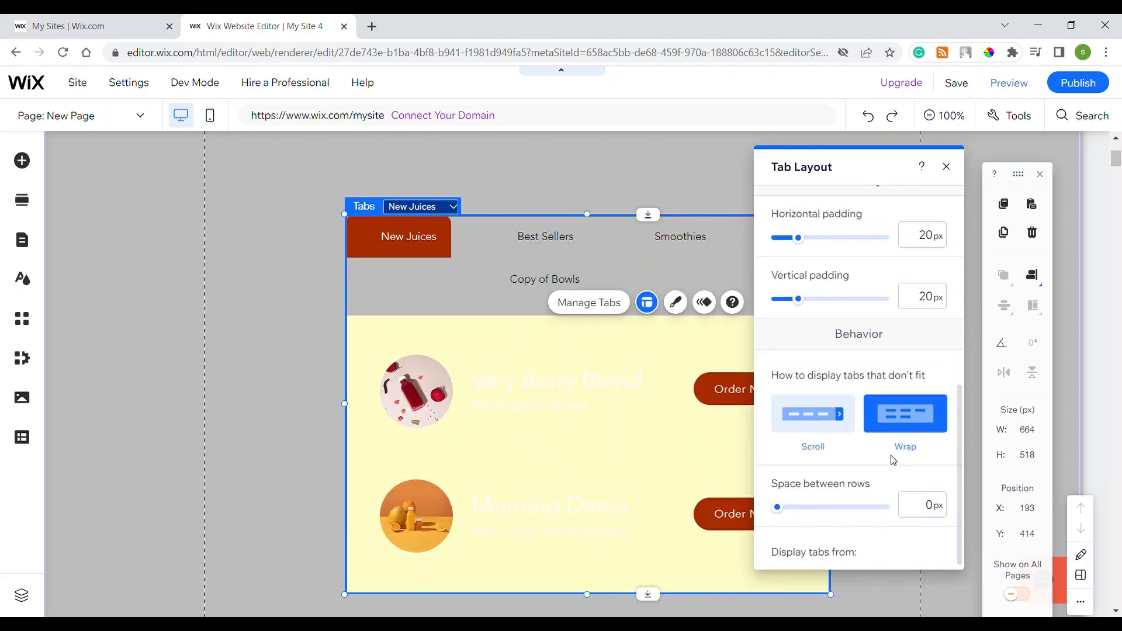
{"action": "left_click", "coordinate": [905, 524]}
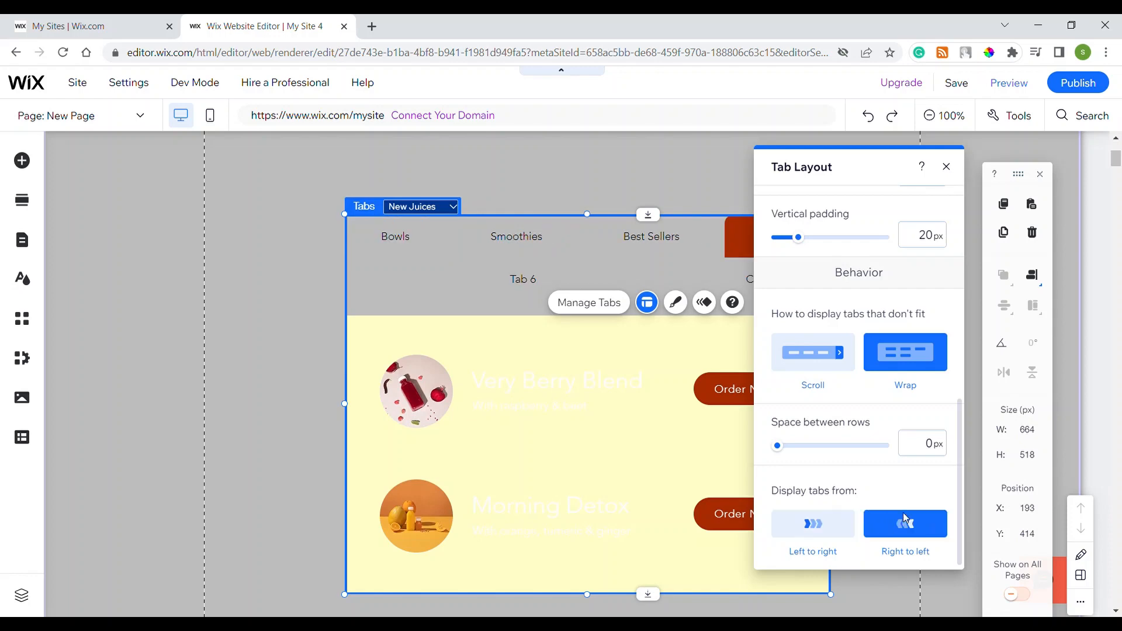
Change the tab layout to Default and look over its spacing, padding and behavior settings
{"action": "scroll", "coordinate": [891, 404], "scroll_direction": "up", "scroll_amount": 8}
{"action": "left_click", "coordinate": [814, 283]}
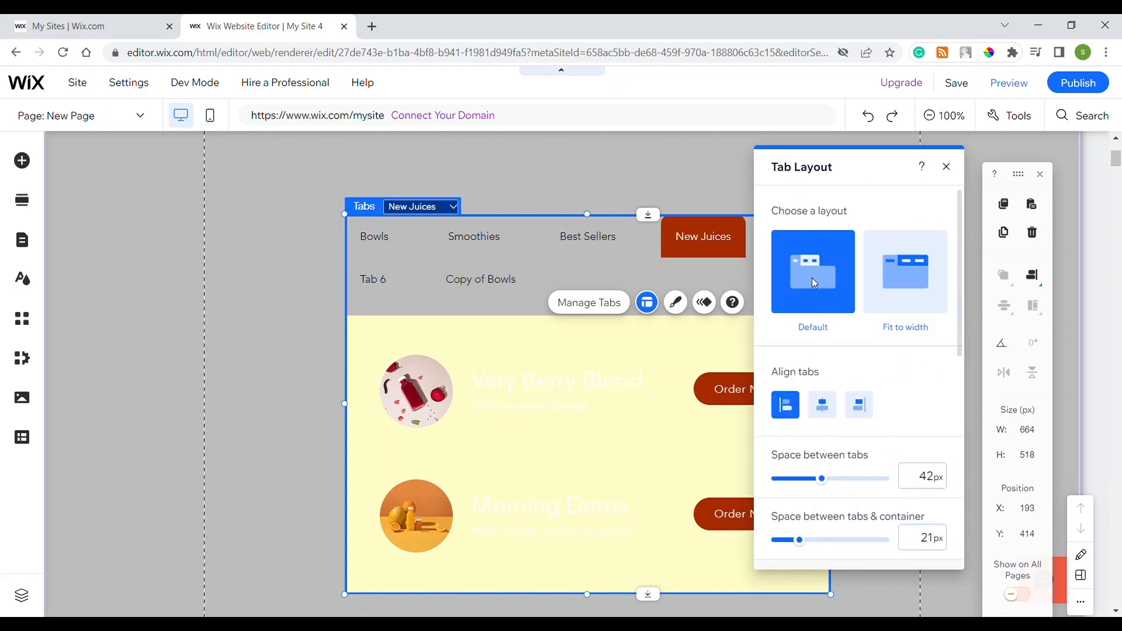
{"action": "scroll", "coordinate": [842, 429], "scroll_direction": "down", "scroll_amount": 10}
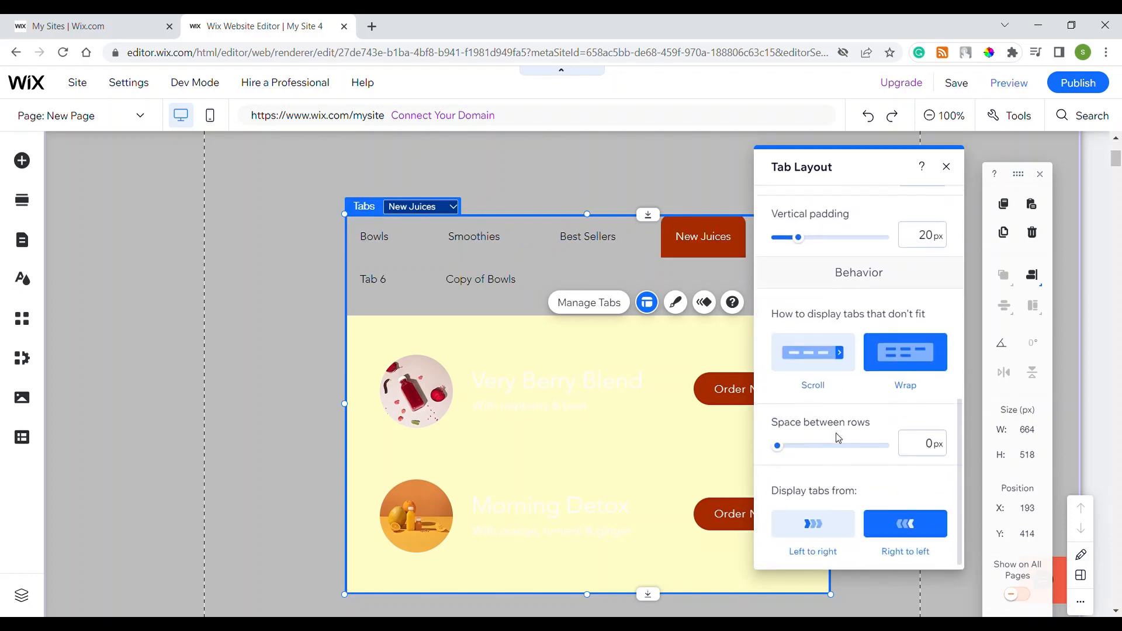
{"action": "scroll", "coordinate": [847, 474], "scroll_direction": "up", "scroll_amount": 5}
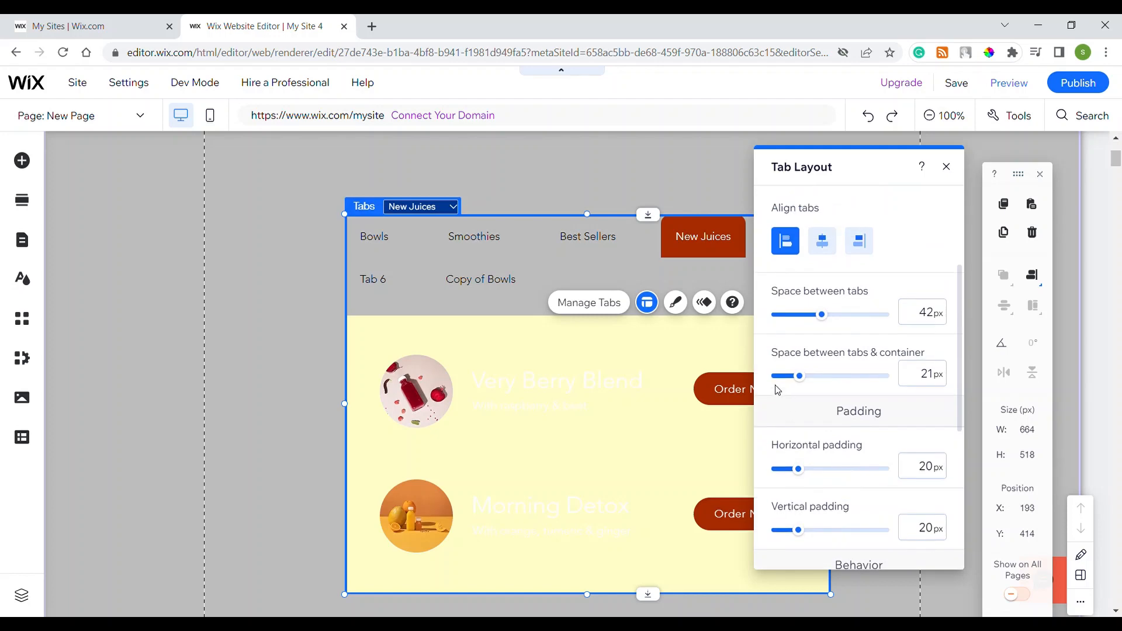
Try several preset designs on the Tabs element and apply the blue one with rounded tabs
{"action": "left_click", "coordinate": [675, 302]}
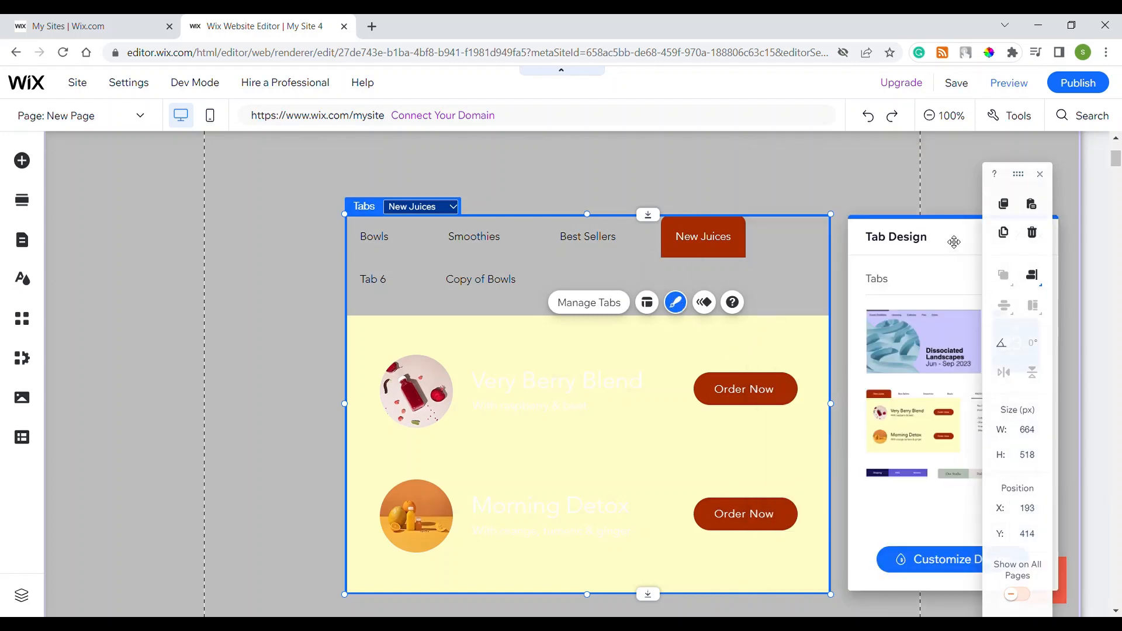
{"action": "left_click_drag", "start_coordinate": [953, 240], "coordinate": [237, 217]}
{"action": "left_click", "coordinate": [213, 330]}
{"action": "left_click", "coordinate": [285, 384]}
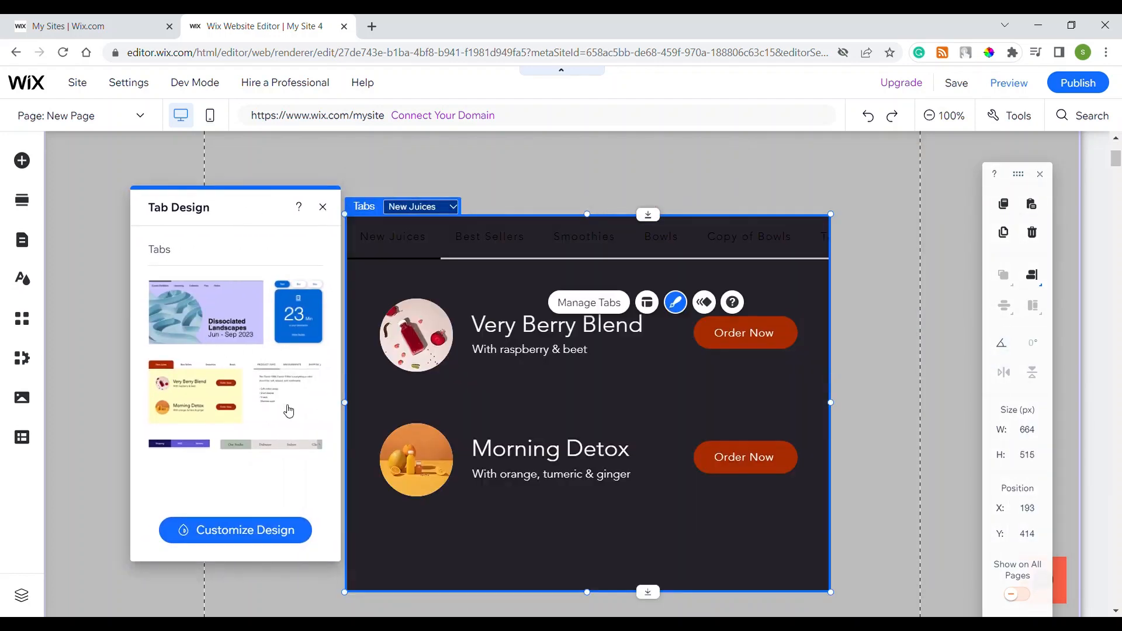
{"action": "left_click", "coordinate": [210, 398]}
{"action": "left_click", "coordinate": [259, 316]}
{"action": "left_click", "coordinate": [279, 318]}
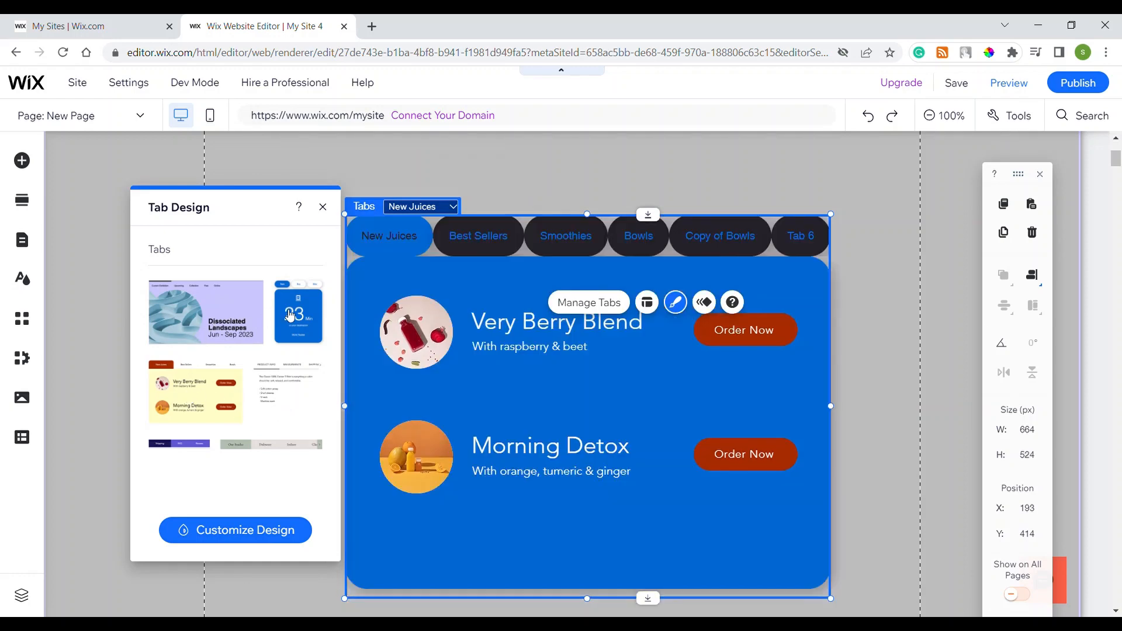
{"action": "left_click", "coordinate": [89, 180]}
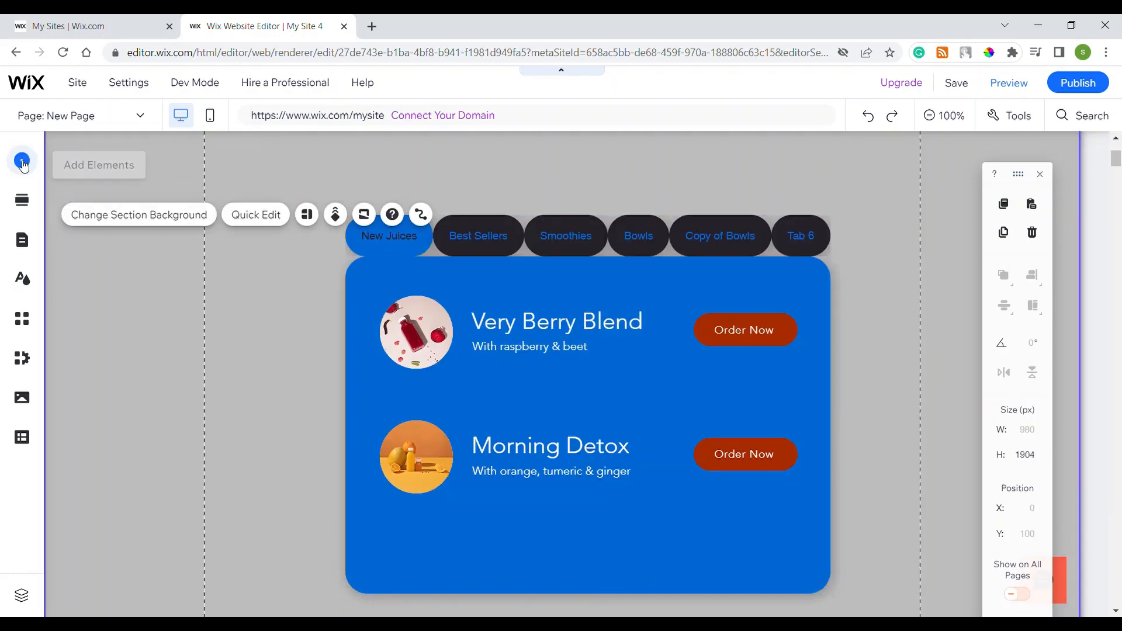
Examine the ready-made Tabs designs among the Interactive elements that can be added to the page
{"action": "left_click", "coordinate": [22, 161]}
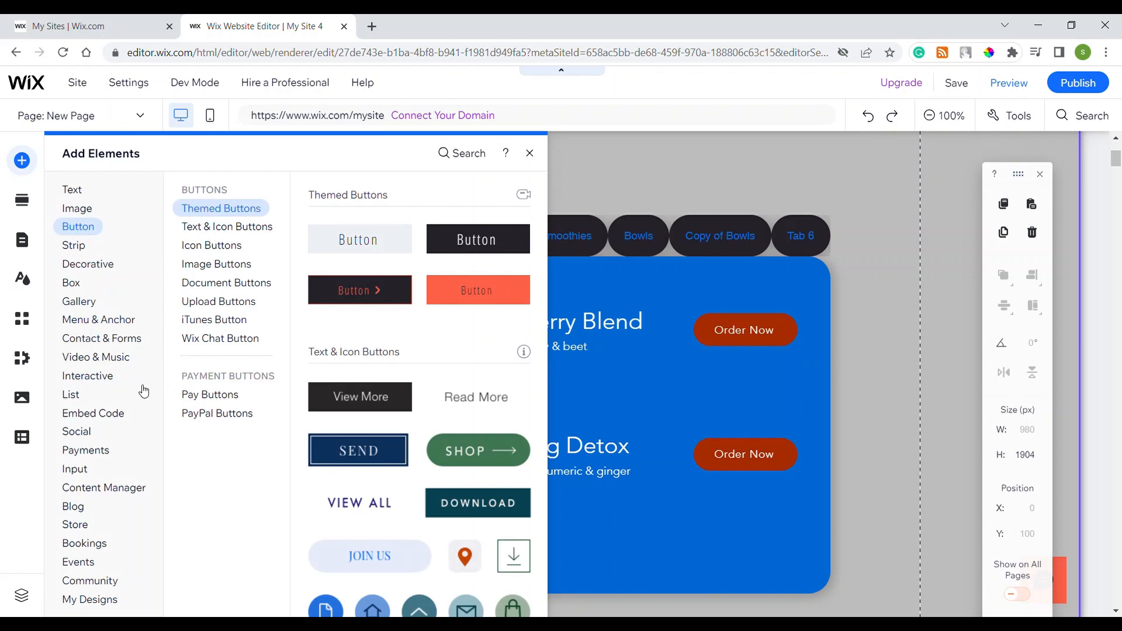
{"action": "left_click", "coordinate": [82, 402]}
{"action": "left_click", "coordinate": [114, 383]}
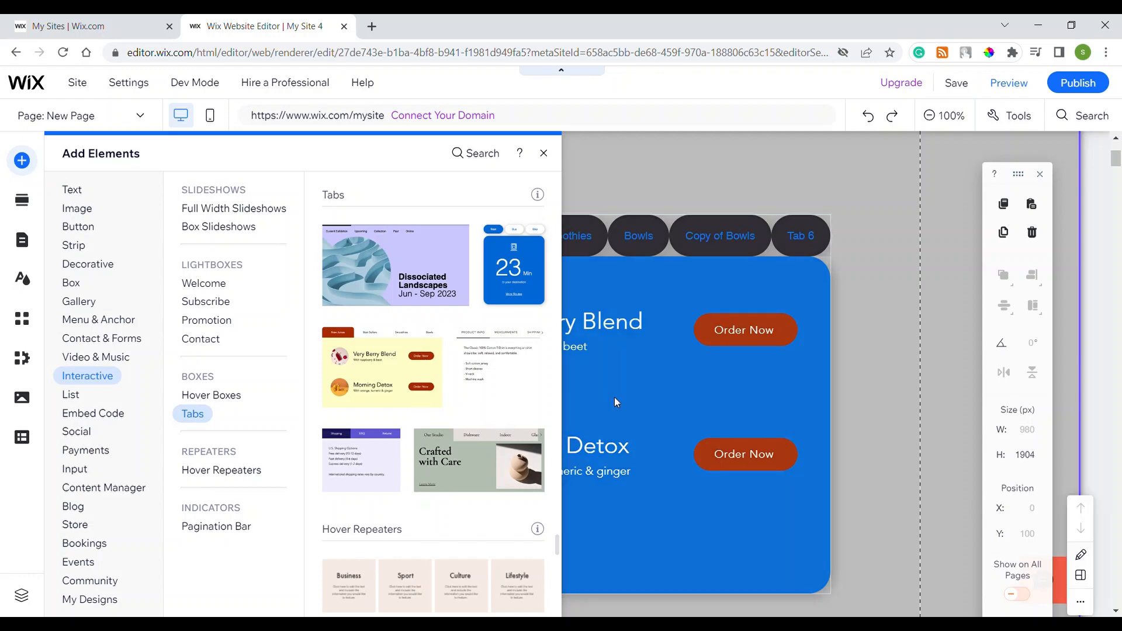
{"action": "left_click", "coordinate": [619, 353]}
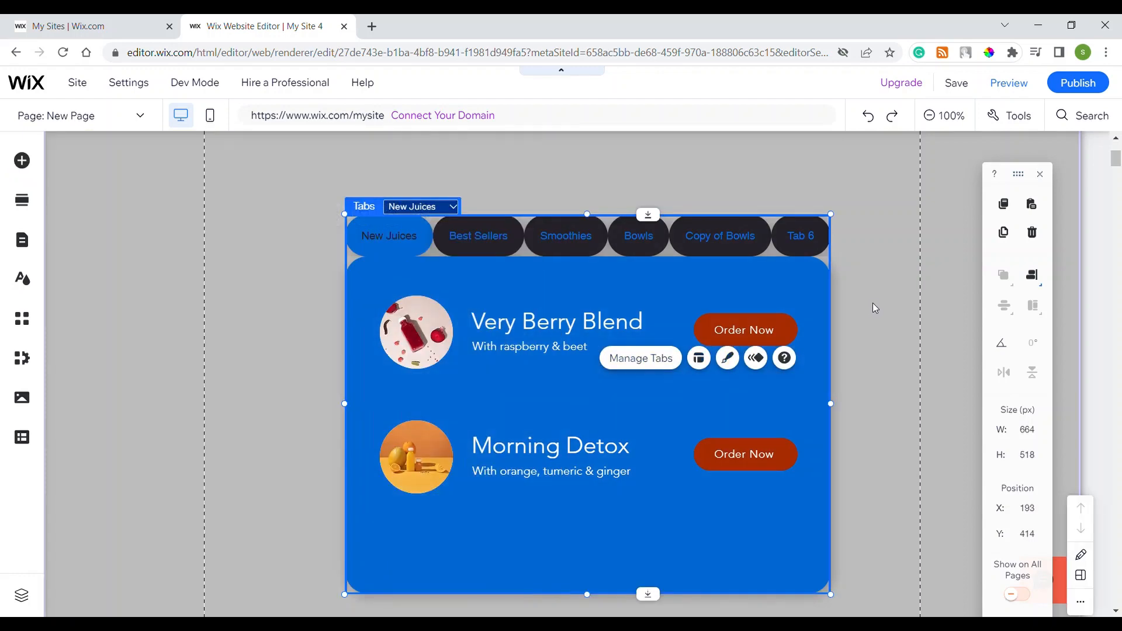
{"action": "left_click", "coordinate": [872, 303]}
Open the custom design settings of the Tabs element, starting from its menu container
{"action": "left_click", "coordinate": [598, 261]}
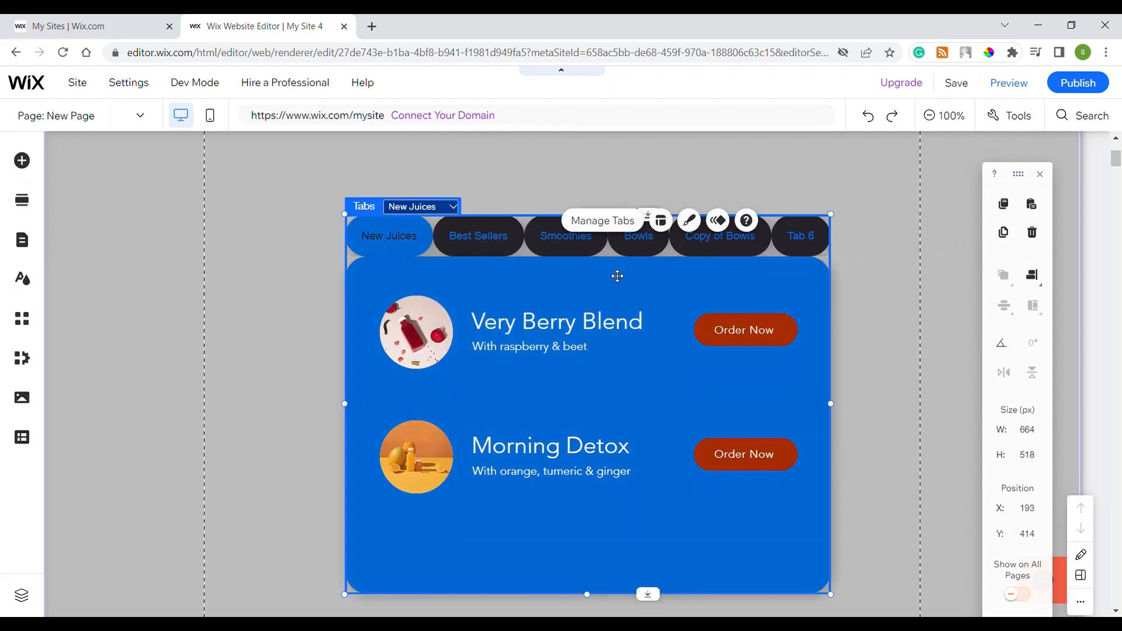
{"action": "left_click", "coordinate": [701, 221]}
{"action": "left_click_drag", "start_coordinate": [941, 250], "coordinate": [890, 215]}
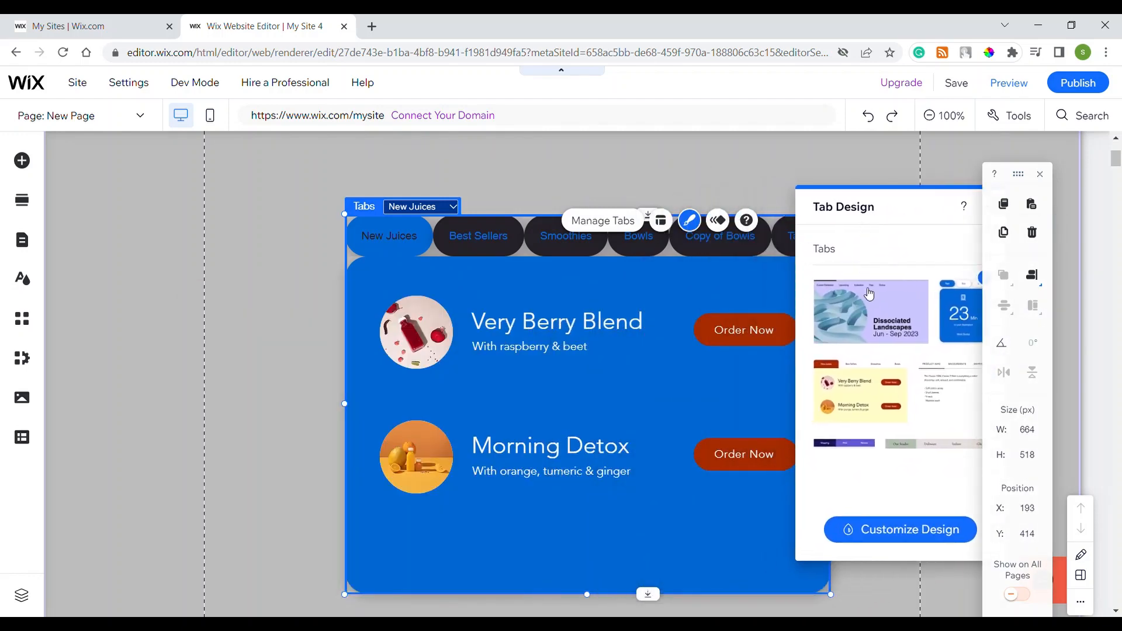
{"action": "left_click", "coordinate": [725, 221]}
{"action": "left_click", "coordinate": [696, 221]}
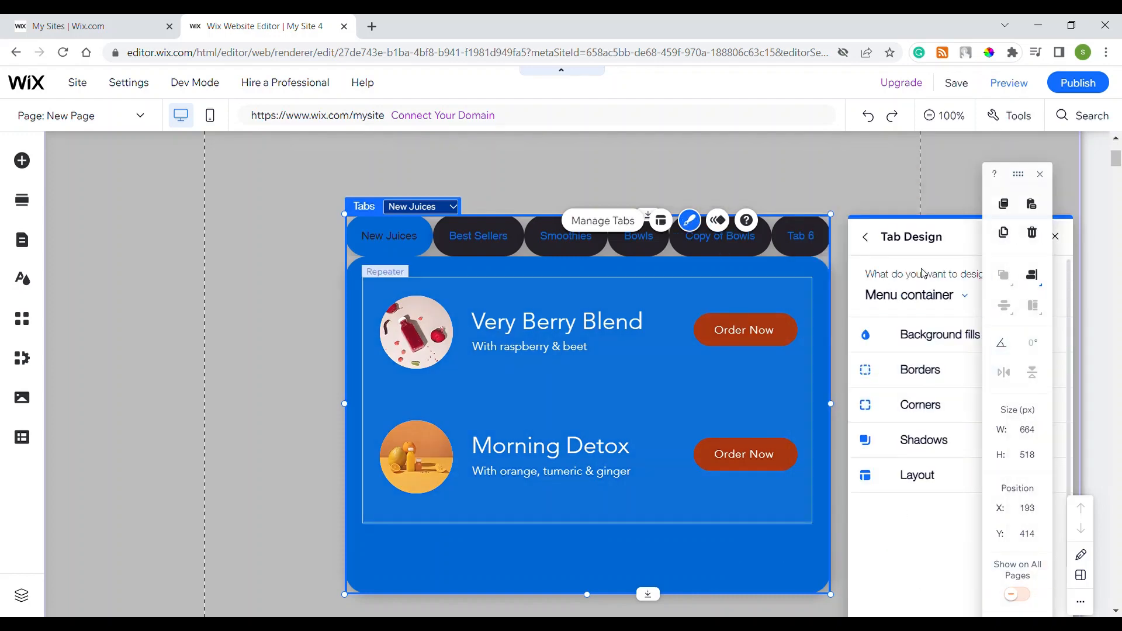
{"action": "left_click_drag", "start_coordinate": [926, 239], "coordinate": [905, 189]}
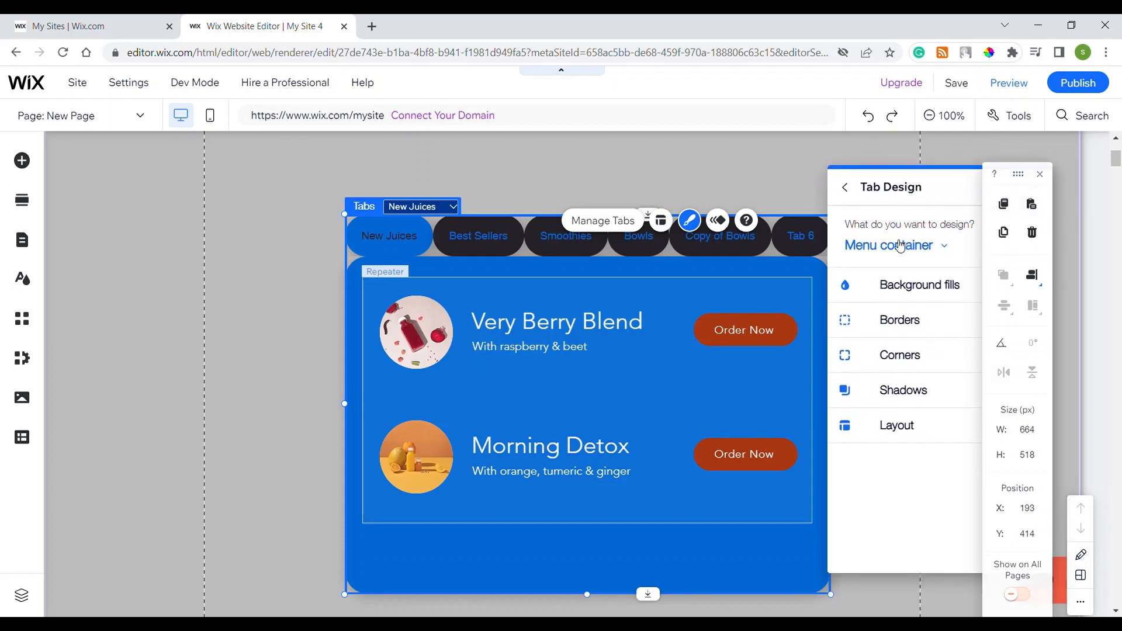
View the design options for the tabs, and open the background fills of the scroll button's Regular state
{"action": "left_click", "coordinate": [900, 246]}
{"action": "left_click", "coordinate": [902, 270]}
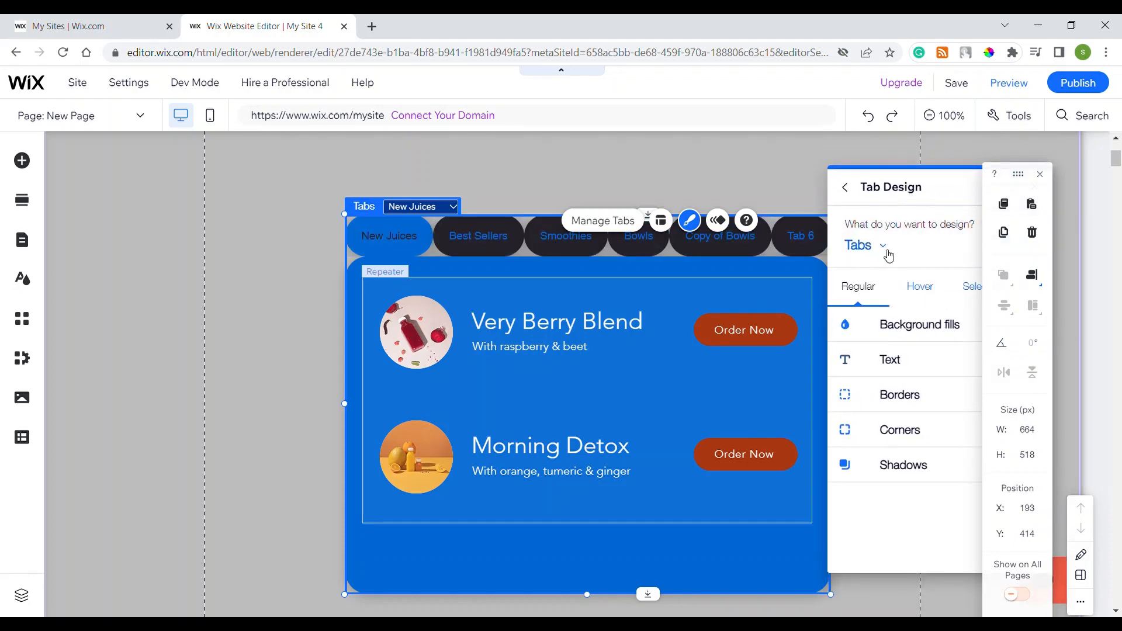
{"action": "left_click", "coordinate": [889, 256]}
{"action": "left_click", "coordinate": [889, 300]}
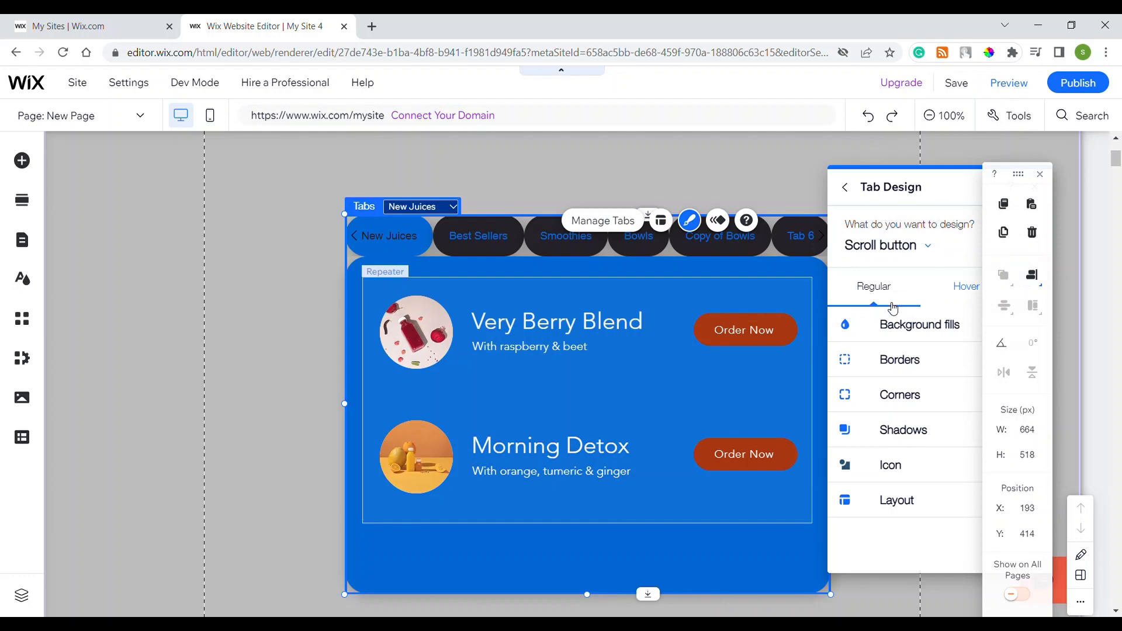
{"action": "left_click_drag", "start_coordinate": [904, 191], "coordinate": [881, 190]}
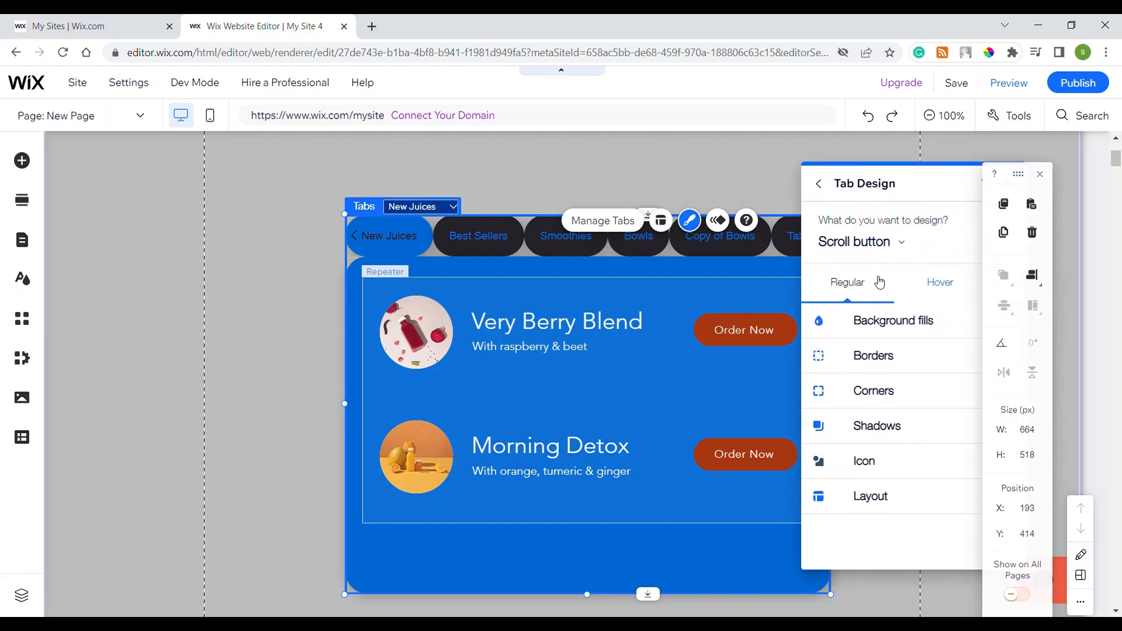
{"action": "left_click", "coordinate": [889, 321]}
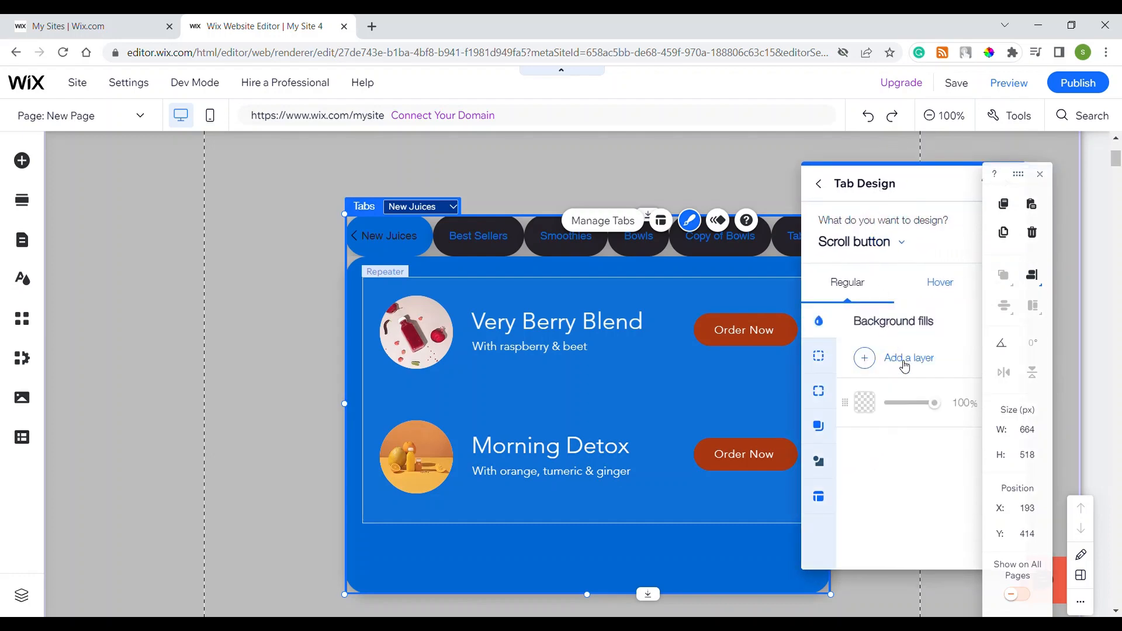
Fill the background of the scroll button's Regular state with white from the theme colors
{"action": "left_click", "coordinate": [865, 402]}
{"action": "left_click", "coordinate": [594, 469]}
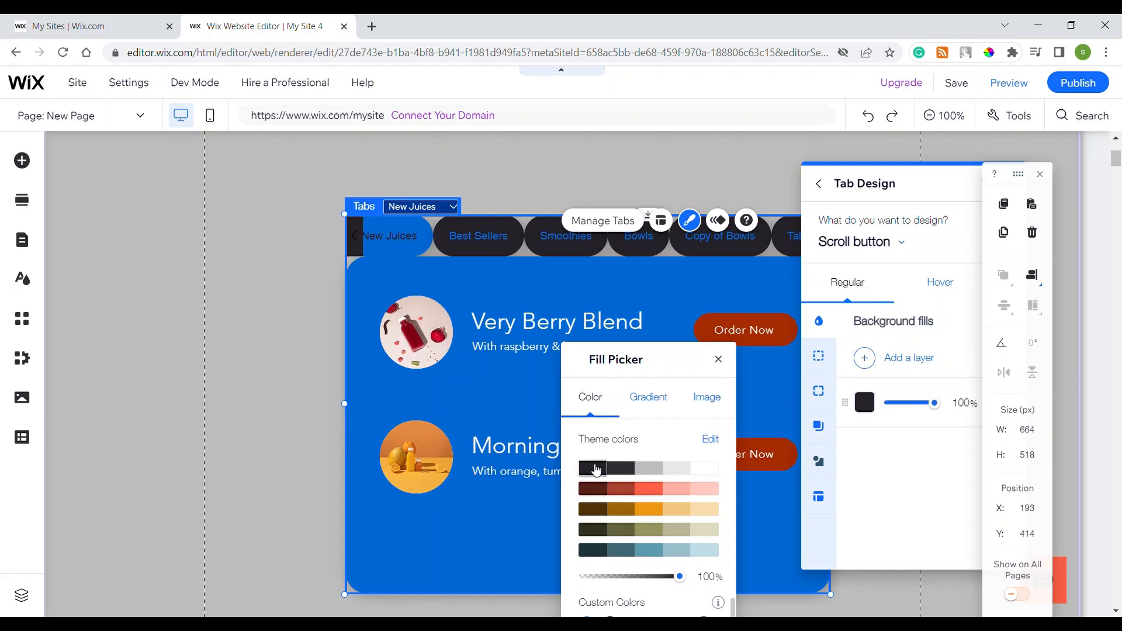
{"action": "left_click", "coordinate": [661, 474]}
{"action": "left_click", "coordinate": [704, 471]}
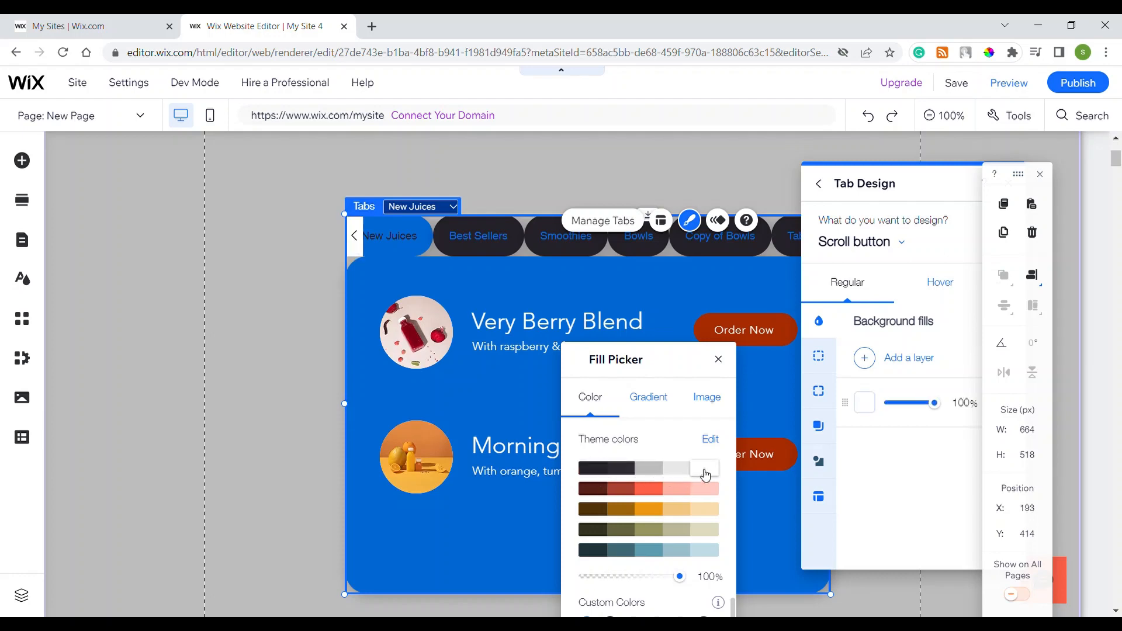
{"action": "left_click", "coordinate": [719, 359]}
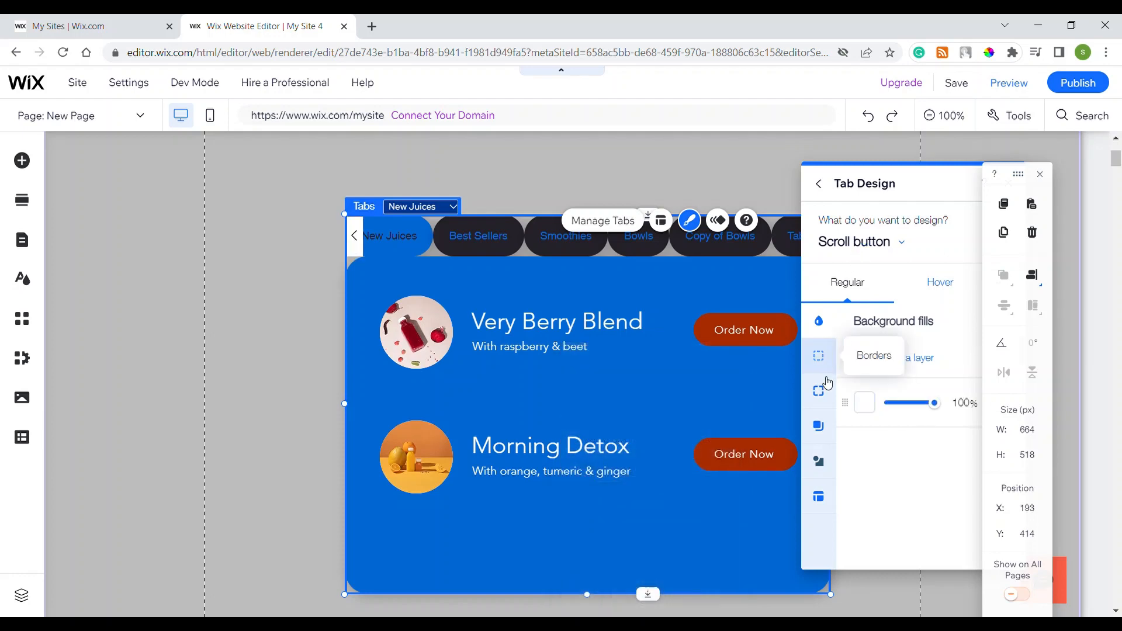
Turn off the icon for the scroll button's Regular state and move the design panel clear of the toolbar
{"action": "left_click", "coordinate": [819, 462]}
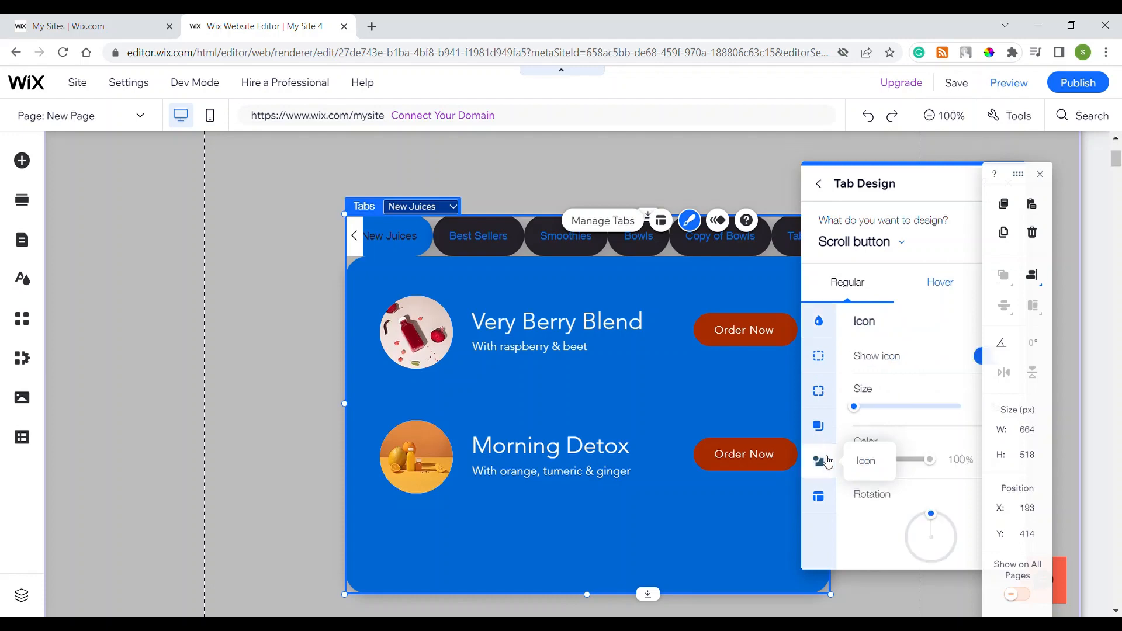
{"action": "left_click", "coordinate": [982, 364]}
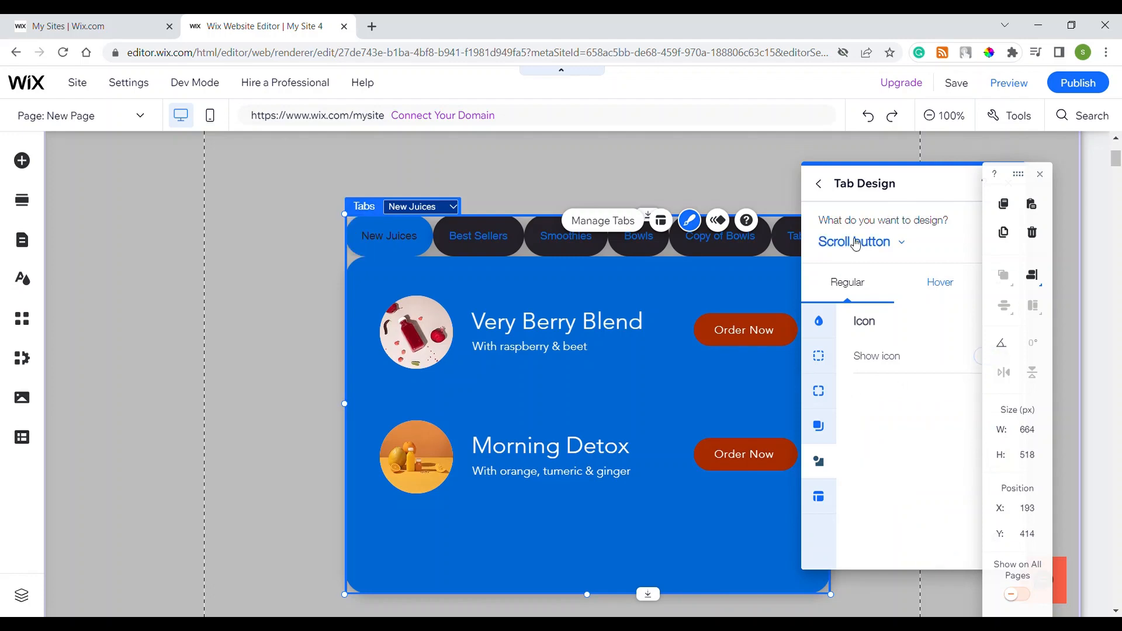
{"action": "left_click_drag", "start_coordinate": [870, 187], "coordinate": [747, 191]}
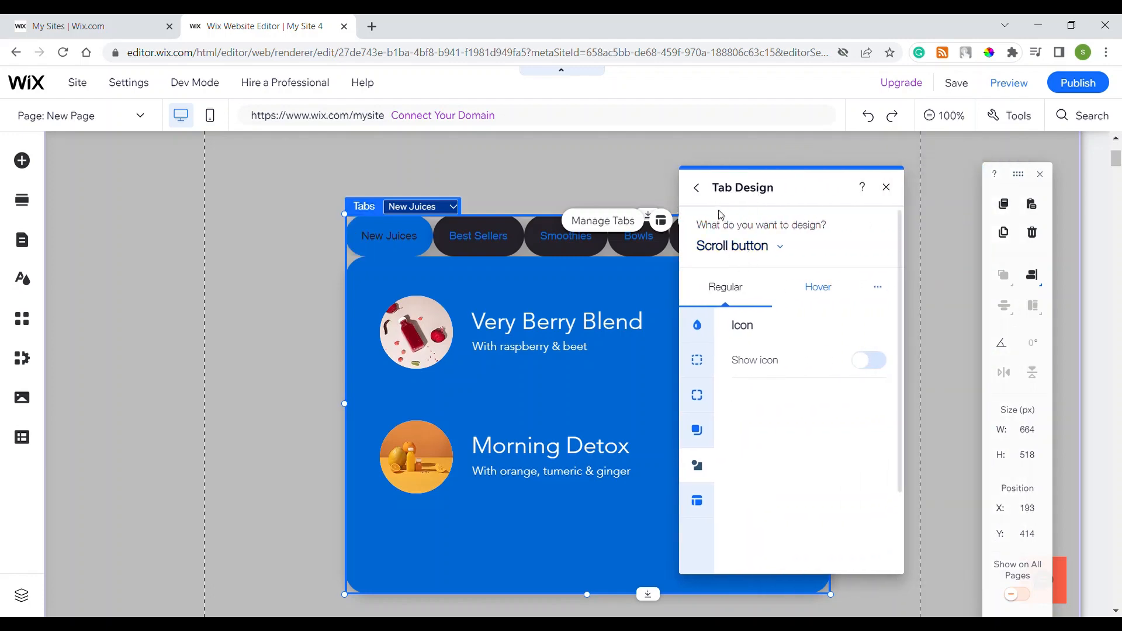
Review the scroll button's Hover state and the customizable parts of the Tabs element, including Containers, and close the design settings
{"action": "left_click", "coordinate": [773, 247]}
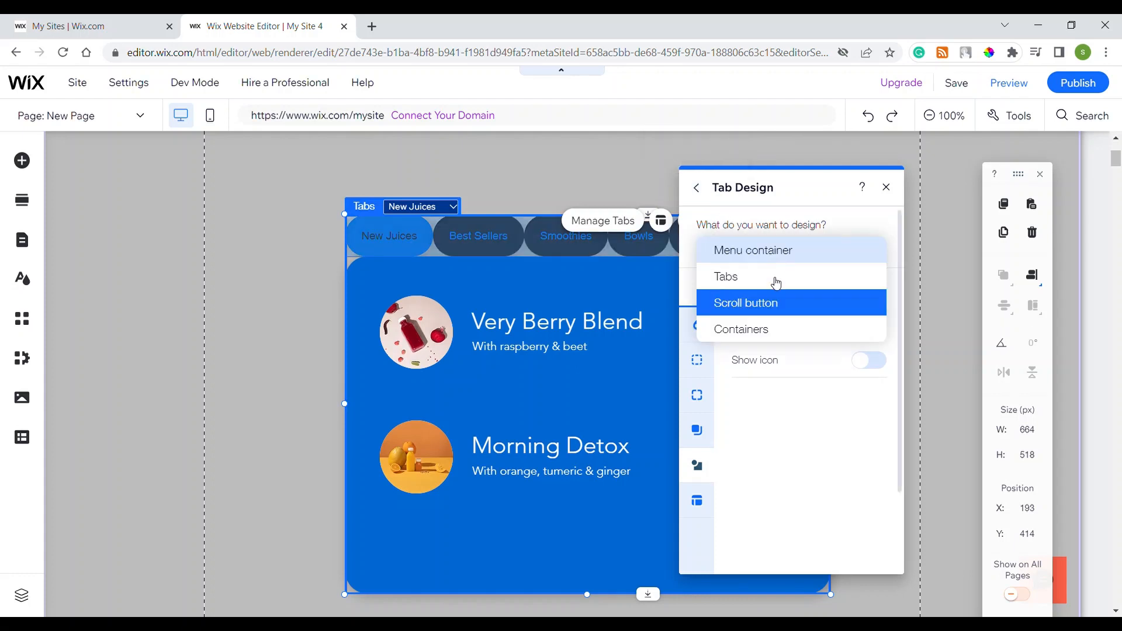
{"action": "left_click", "coordinate": [781, 386]}
{"action": "left_click", "coordinate": [817, 300]}
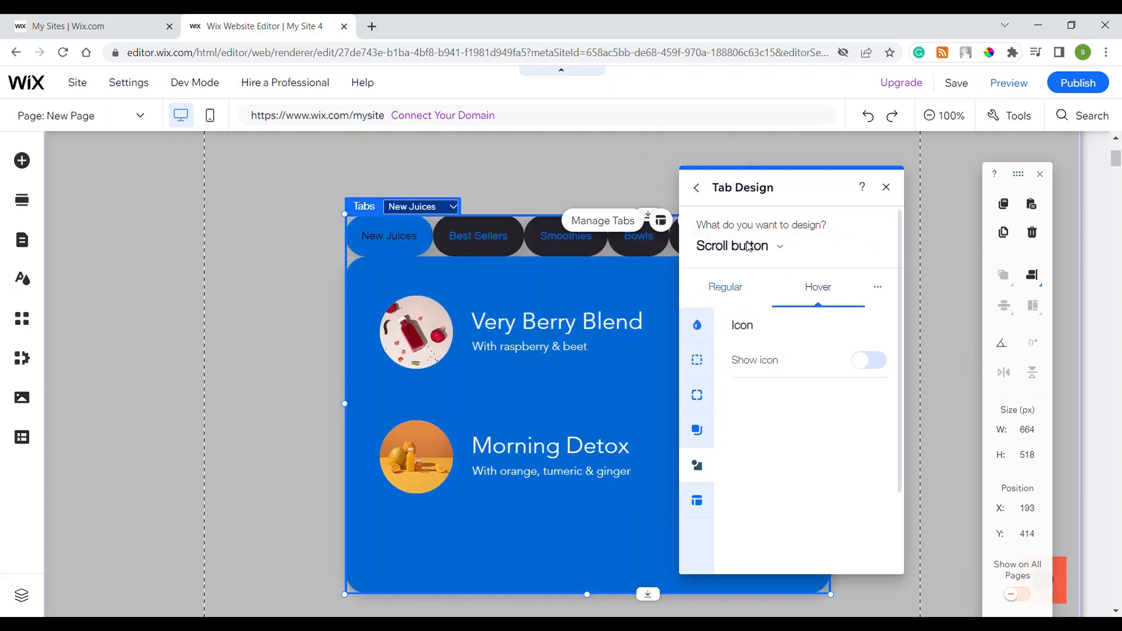
{"action": "left_click", "coordinate": [696, 188]}
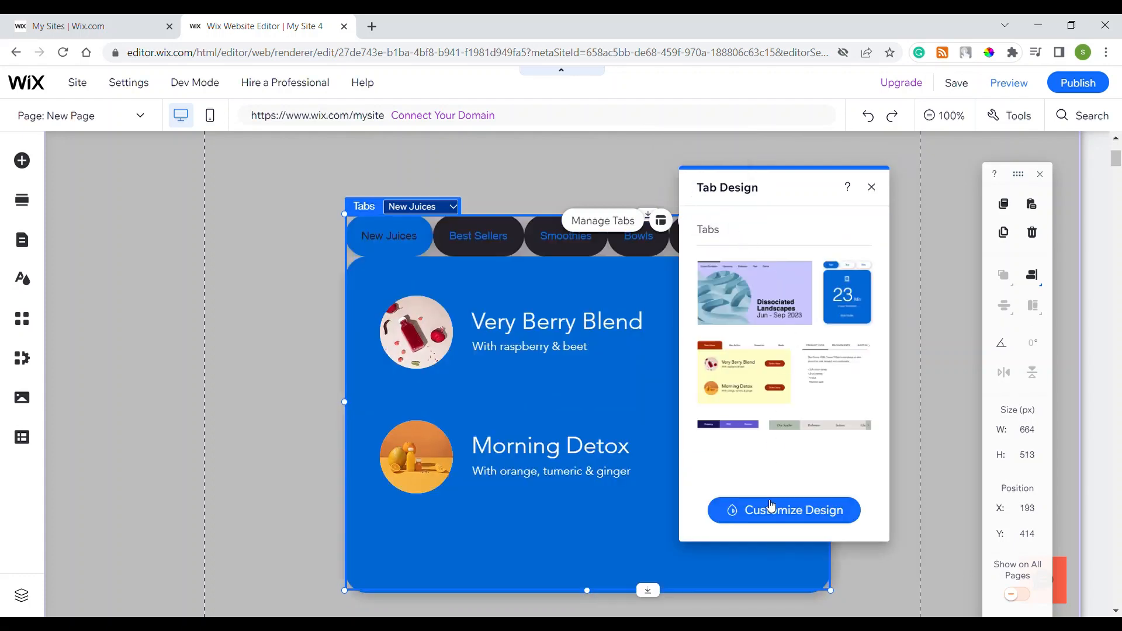
{"action": "left_click", "coordinate": [770, 508]}
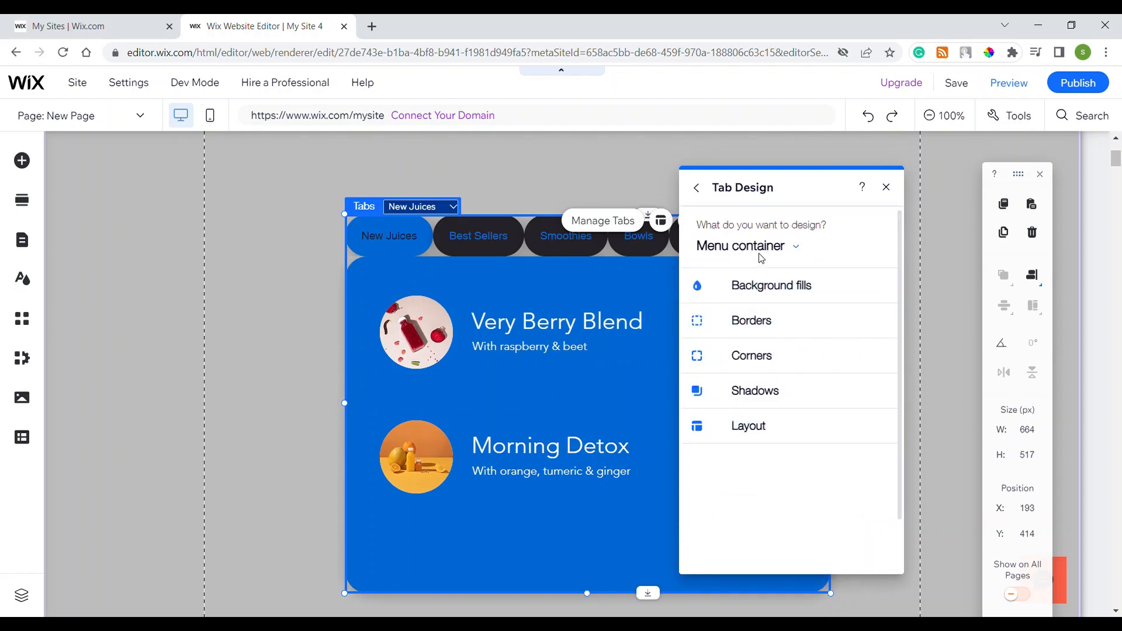
{"action": "left_click", "coordinate": [763, 249]}
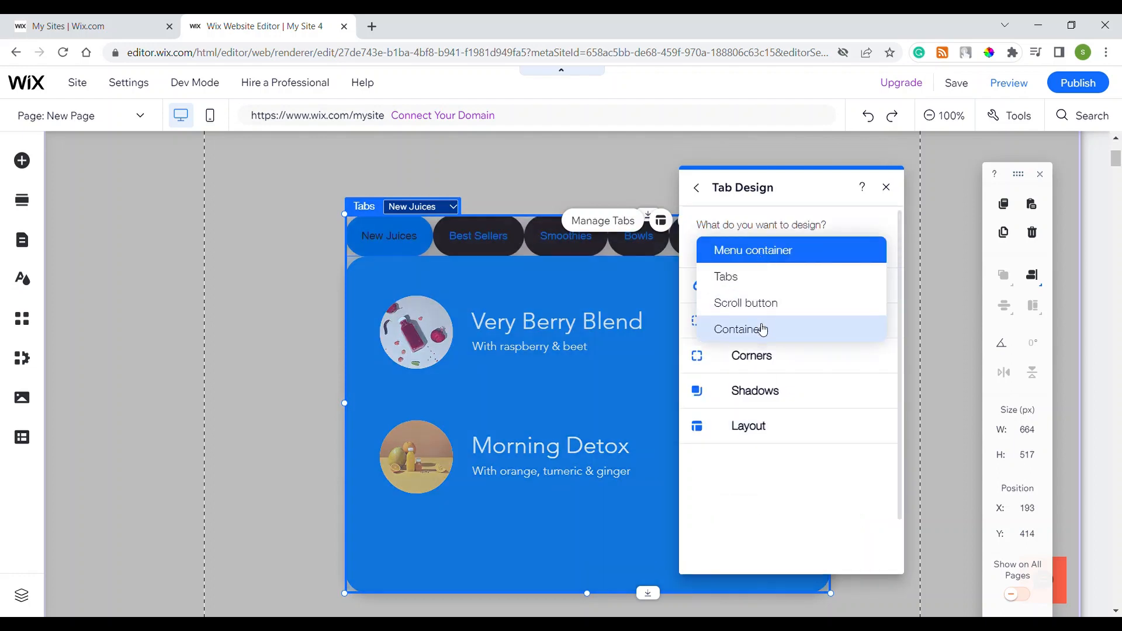
{"action": "left_click", "coordinate": [763, 330]}
{"action": "left_click", "coordinate": [168, 288]}
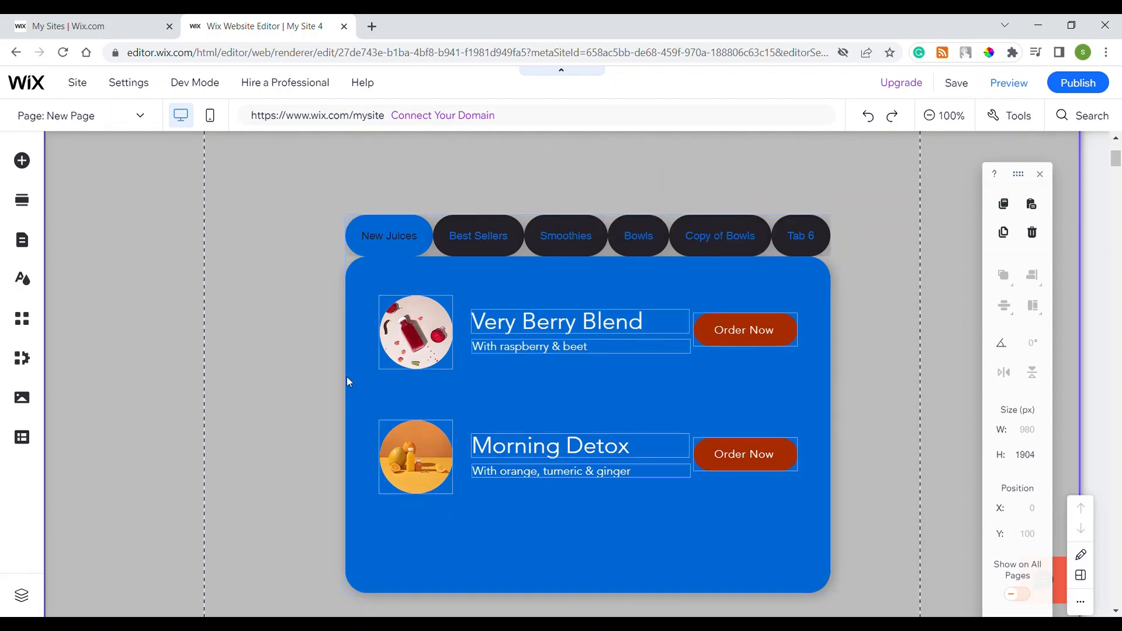
Widen the Tabs element to about 847 px and center it horizontally on the page
{"action": "left_click", "coordinate": [608, 286]}
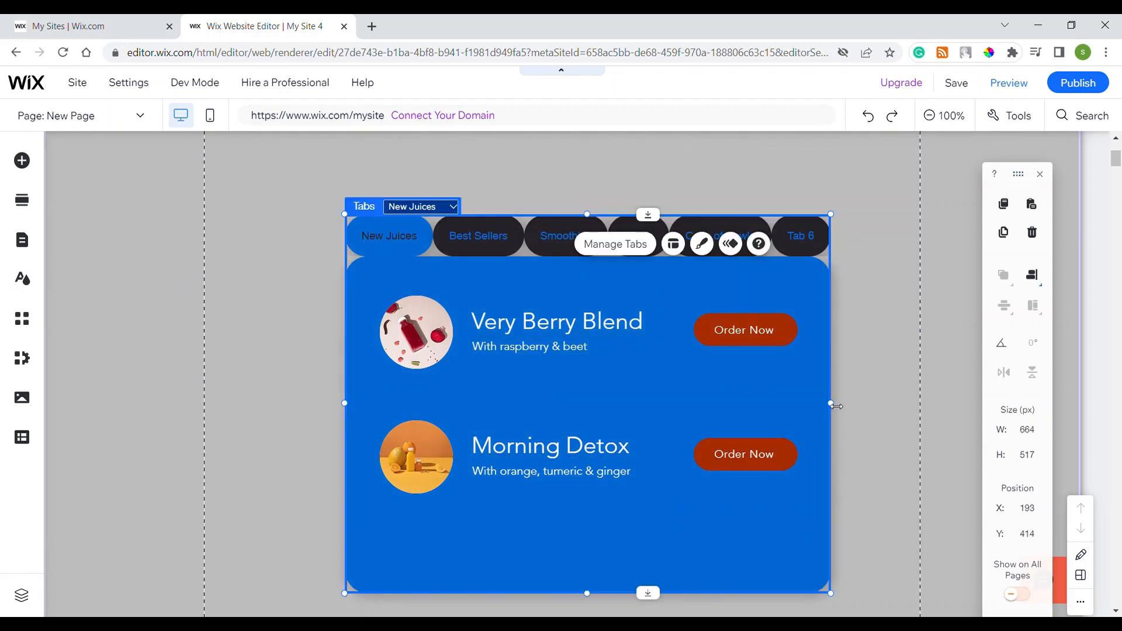
{"action": "left_click_drag", "start_coordinate": [837, 406], "coordinate": [970, 405]}
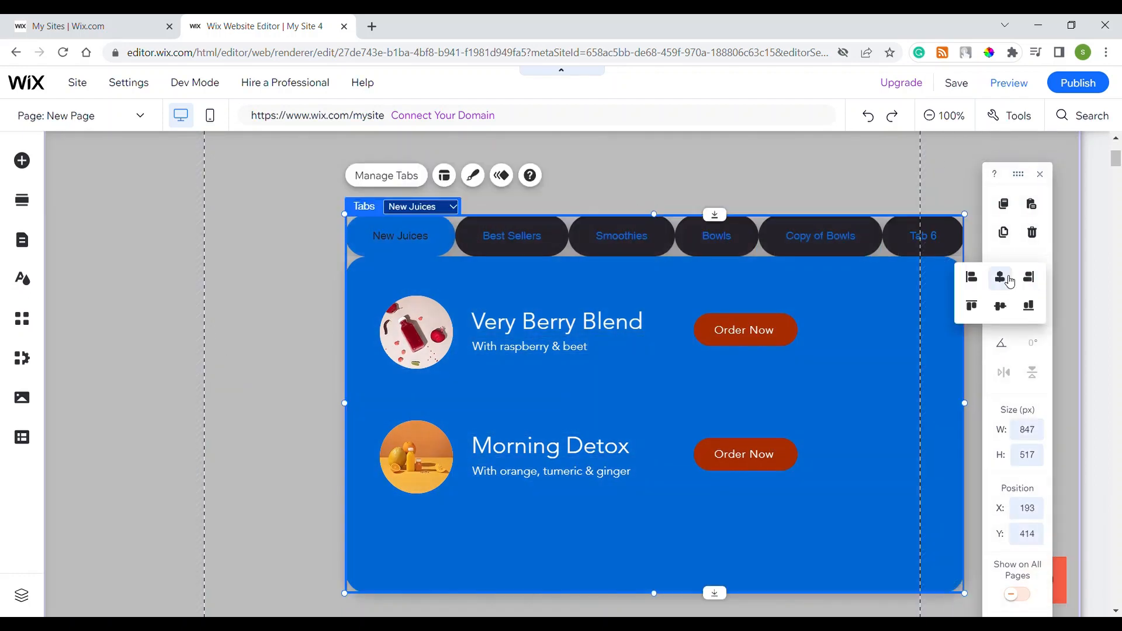
{"action": "left_click", "coordinate": [1010, 281]}
Extend the Tabs element downward to a height of about 581 px and deselect it
{"action": "scroll", "coordinate": [686, 373], "scroll_direction": "down", "scroll_amount": 1}
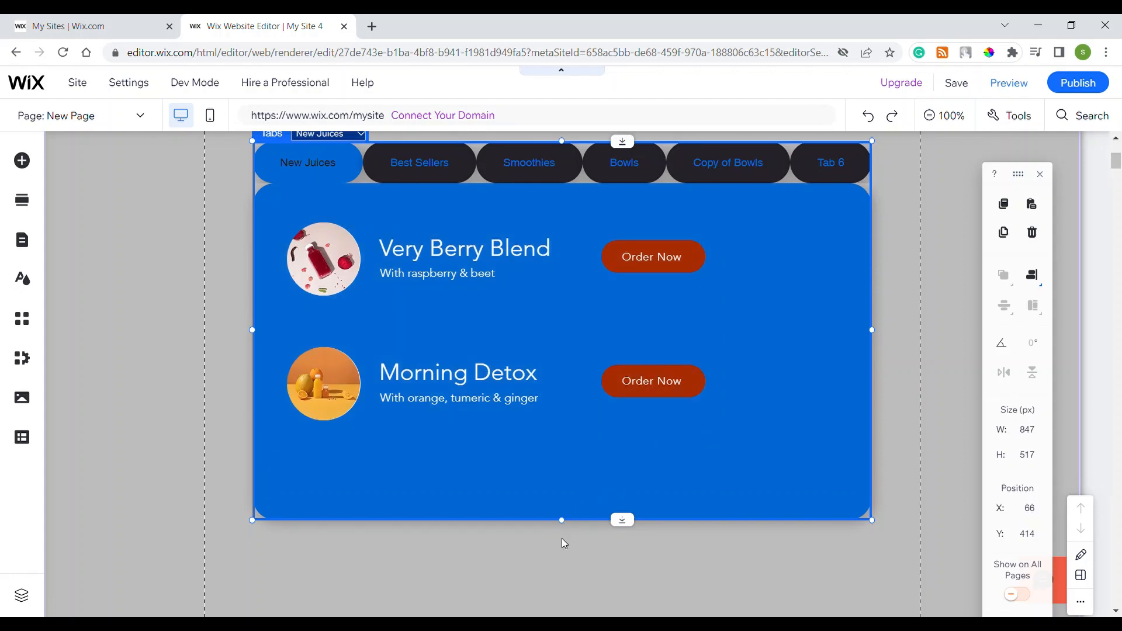
{"action": "left_click_drag", "start_coordinate": [562, 539], "coordinate": [562, 567]}
{"action": "scroll", "coordinate": [584, 528], "scroll_direction": "up", "scroll_amount": 1}
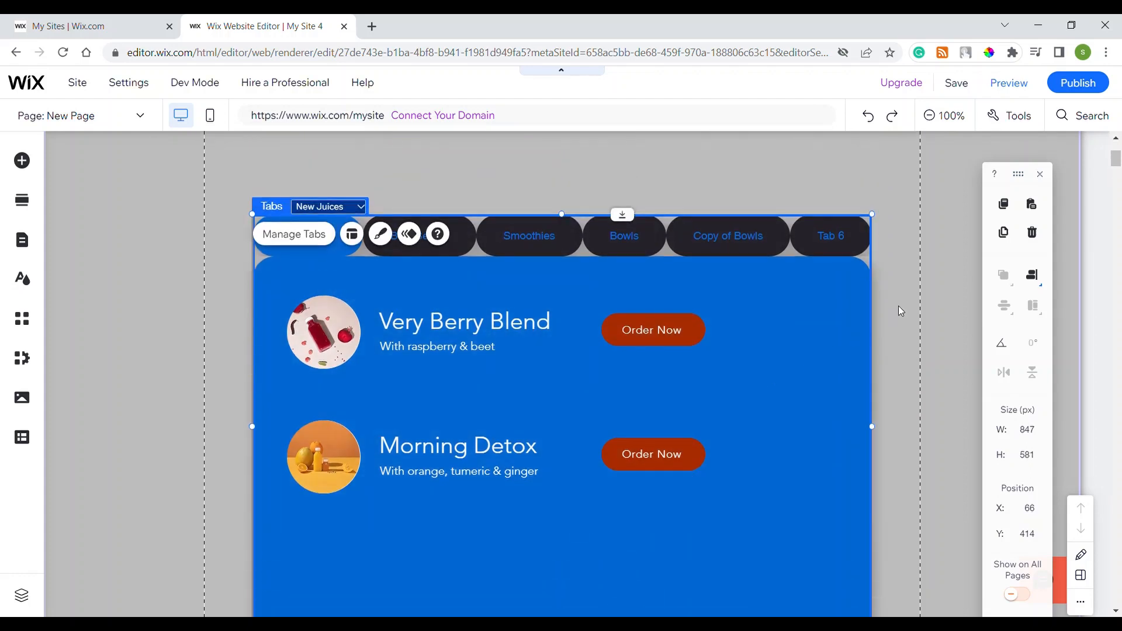
{"action": "left_click", "coordinate": [899, 306]}
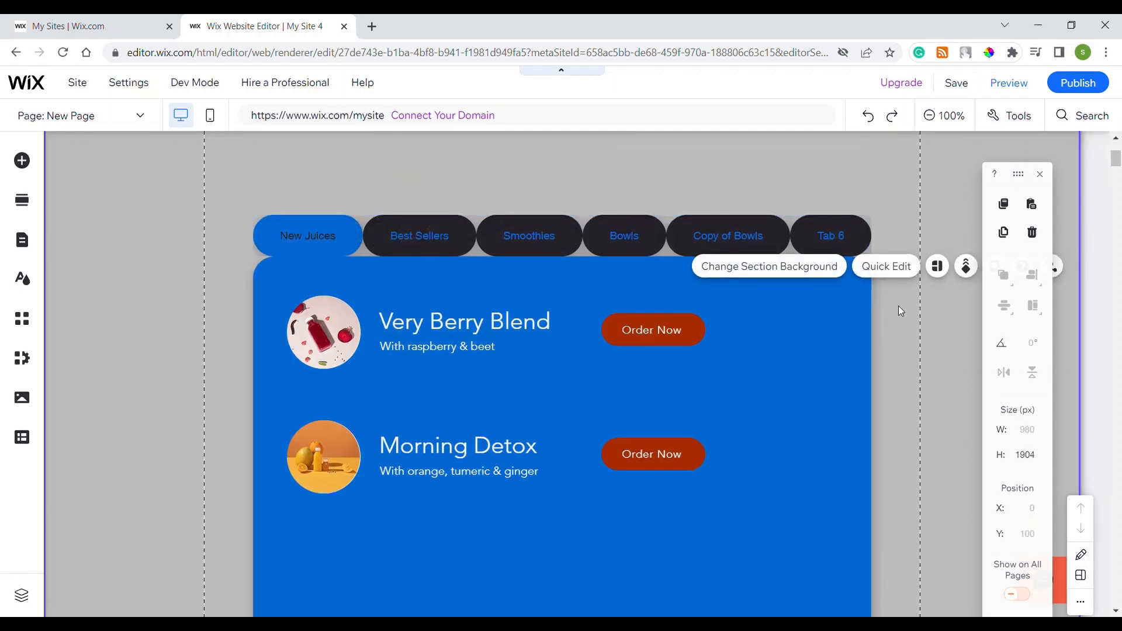